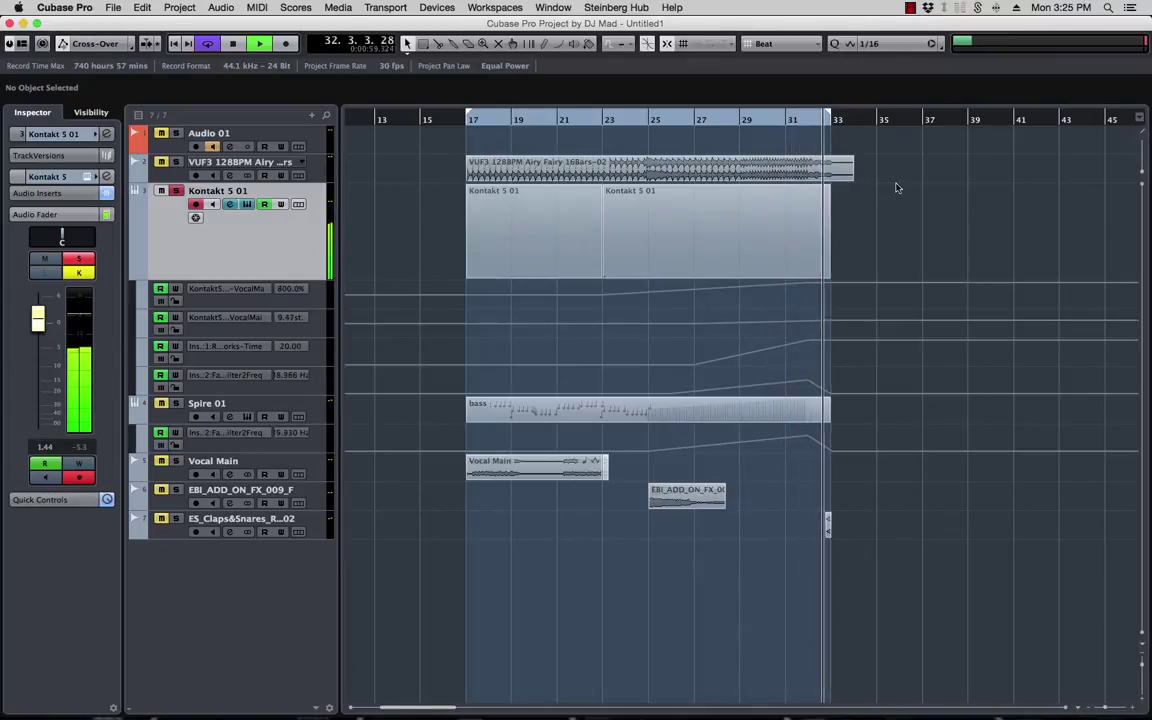
- Stop playback and place the playhead at bar 23
key(space)
click(600, 282)
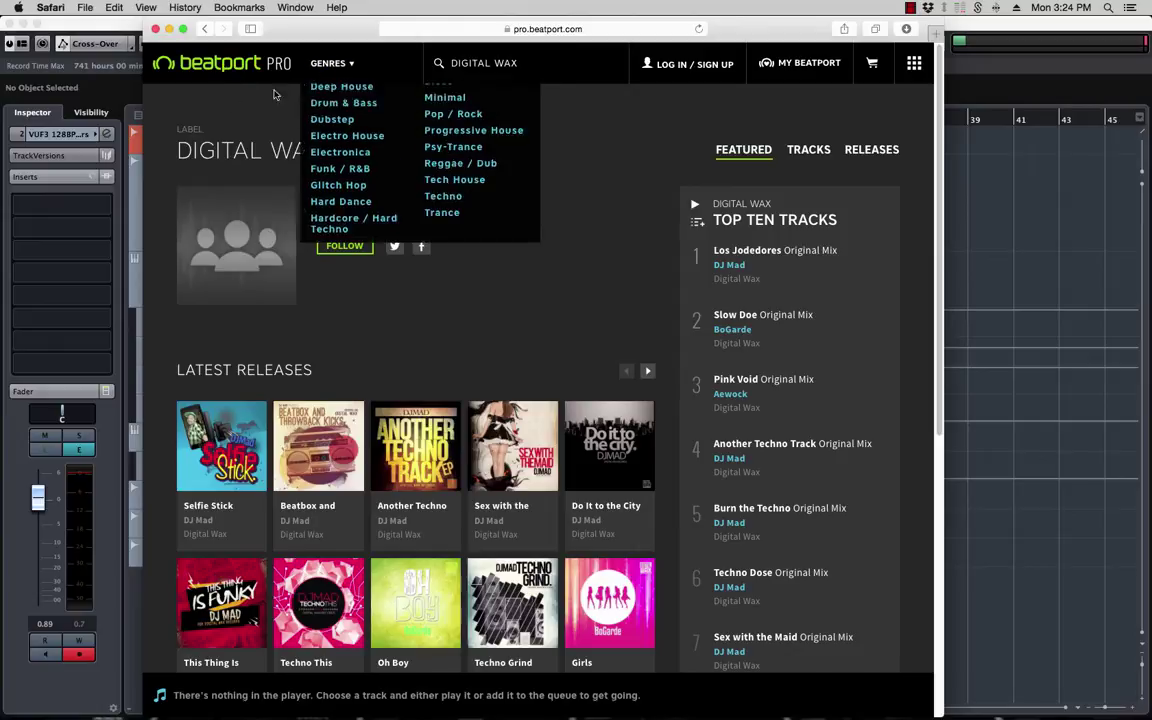
- Scroll through the Digital Wax label page, then bring the Cubase project back to the front
scroll(517, 315, down, 2)
scroll(452, 314, up, 2)
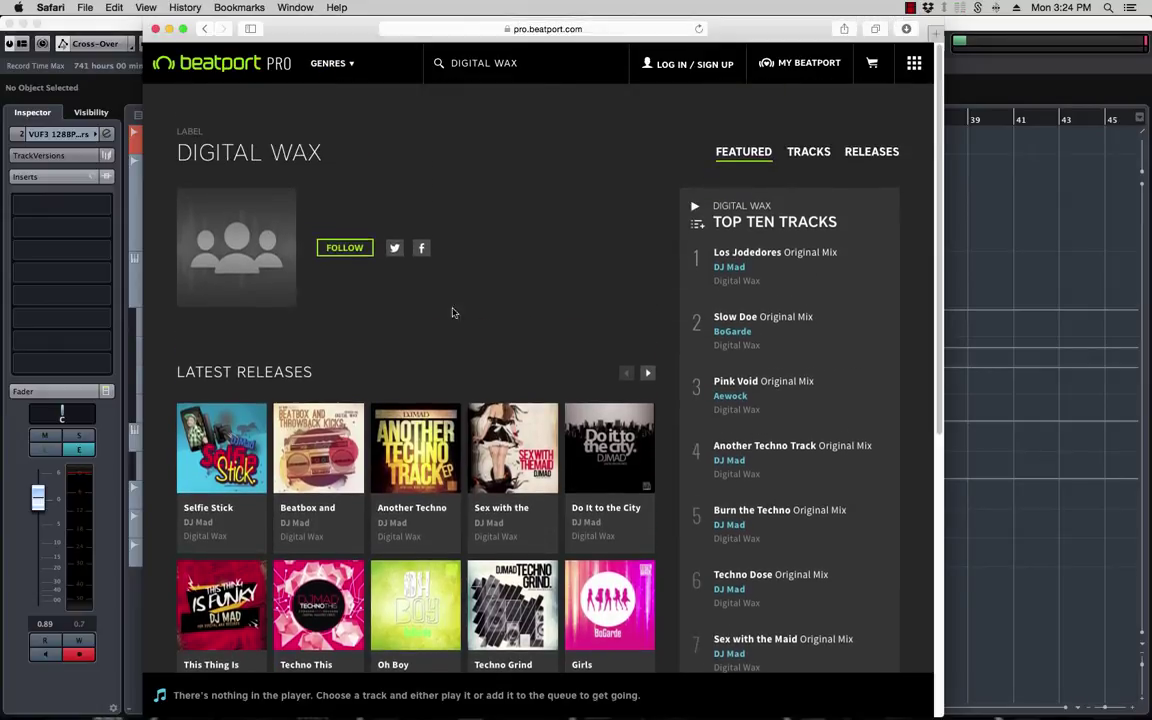
scroll(444, 332, down, 4)
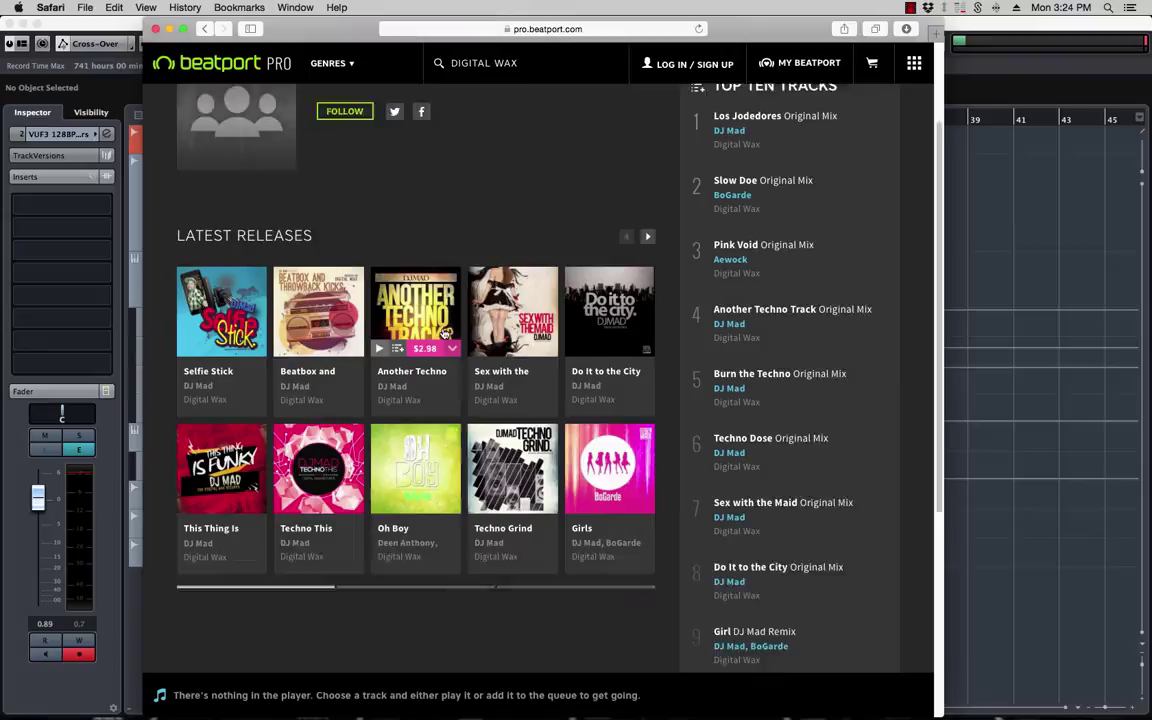
scroll(390, 385, up, 2)
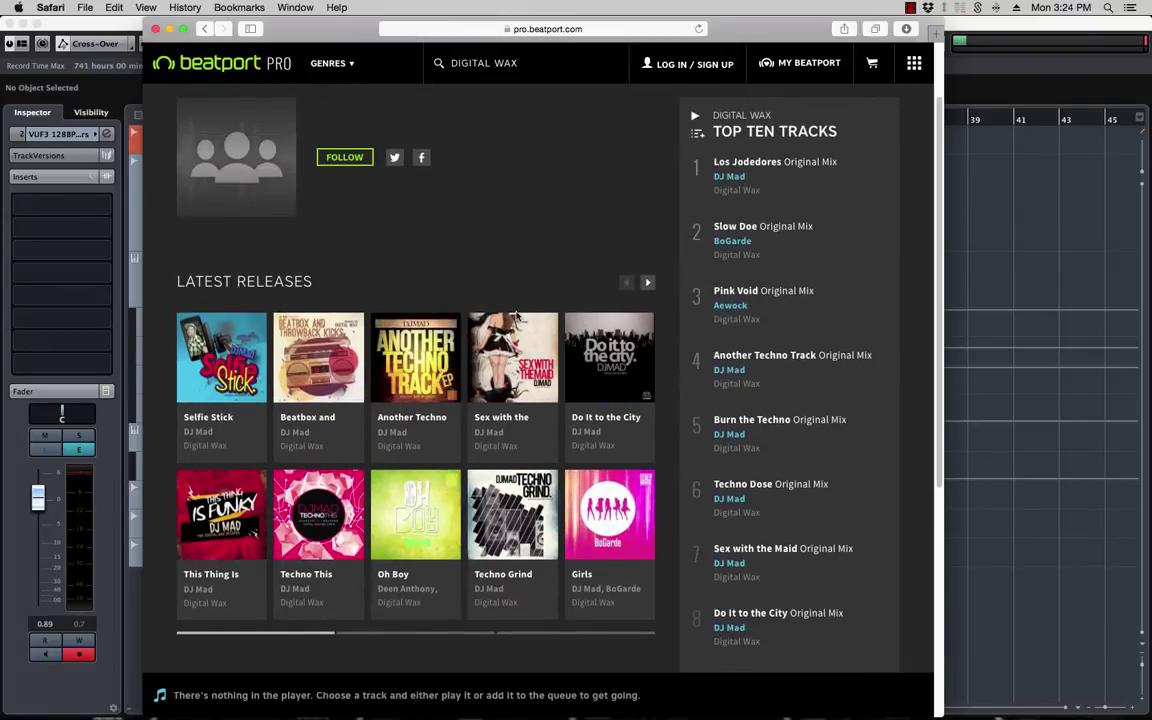
click(113, 29)
click(229, 273)
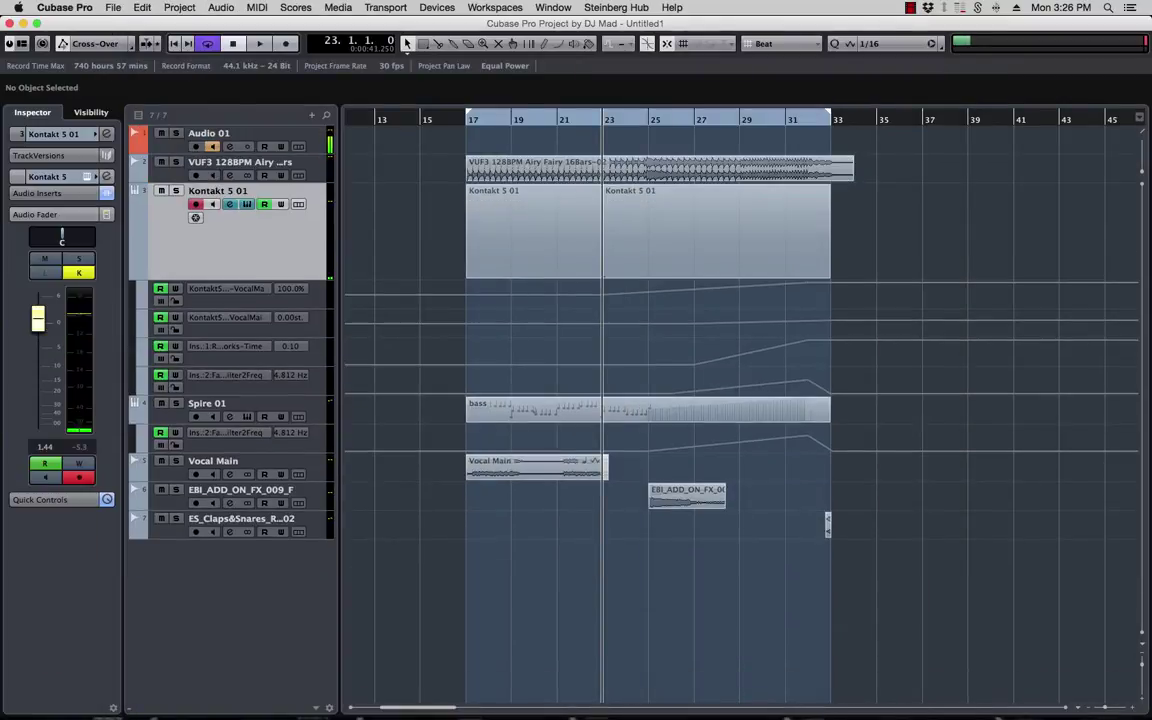
drag(355, 134, 876, 106)
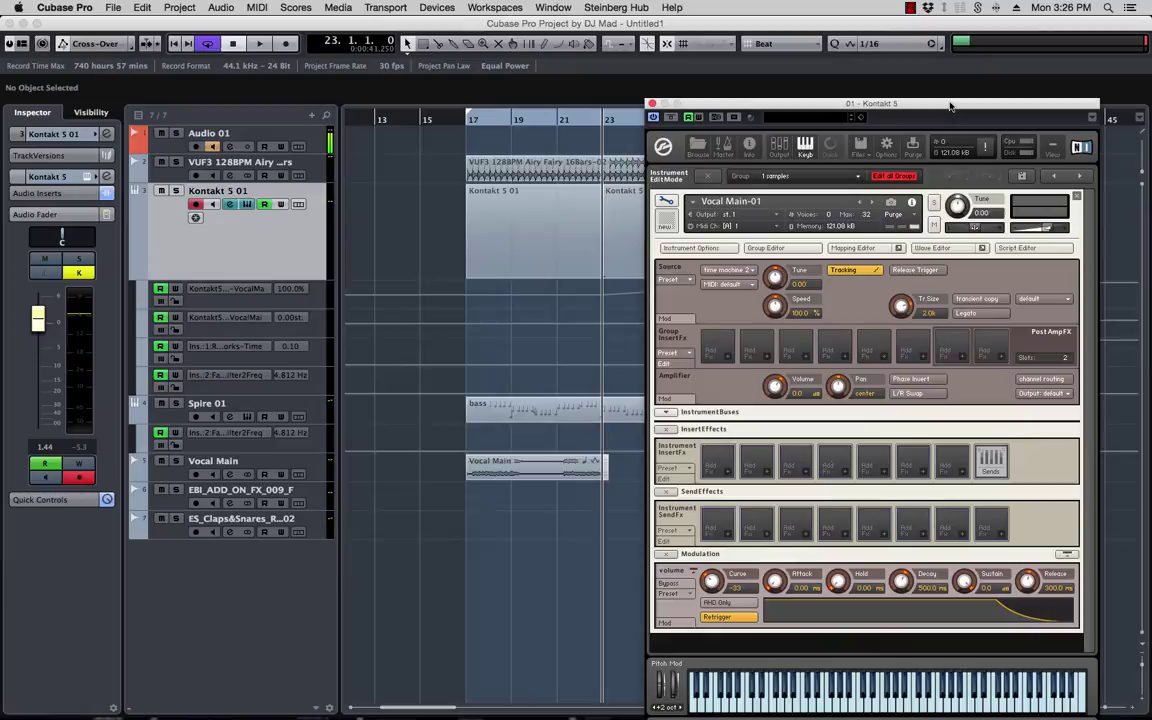
drag(742, 106, 594, 141)
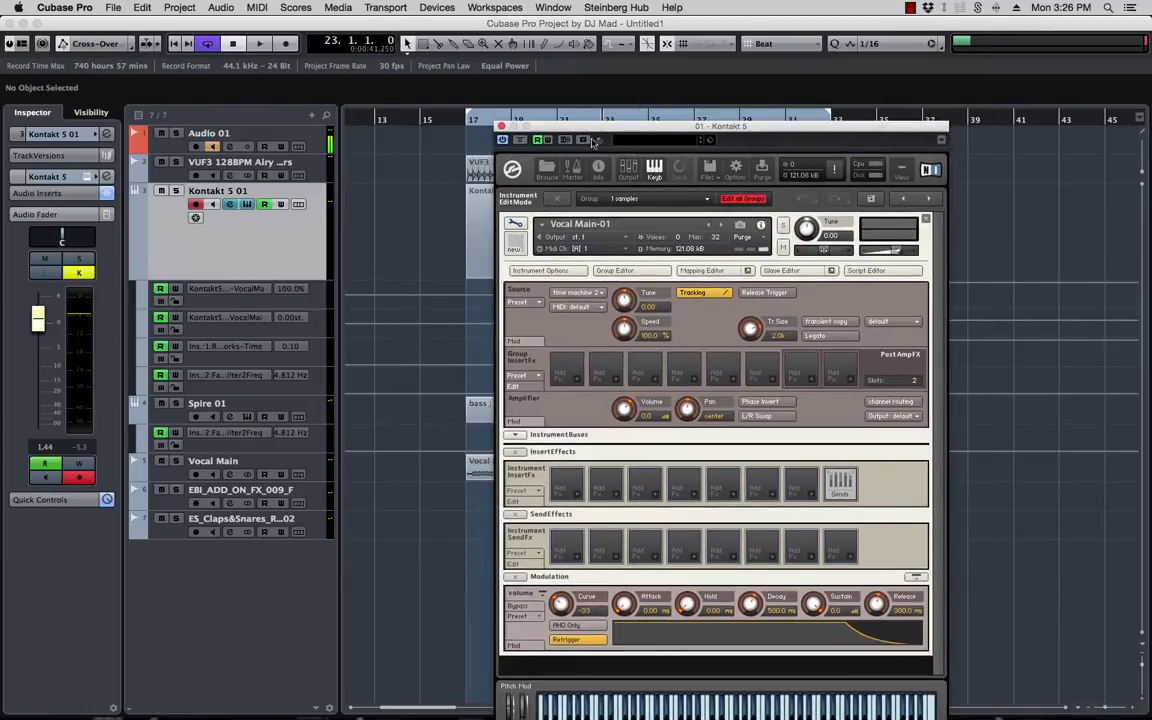
click(501, 126)
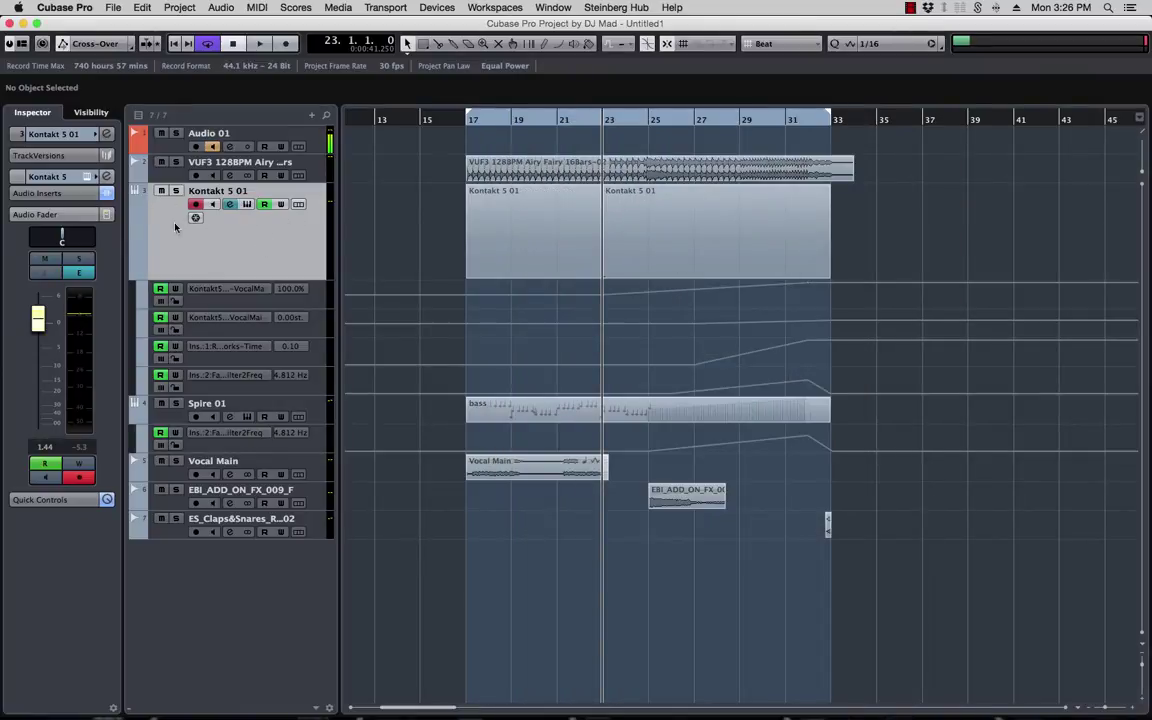
- Rename the Kontakt 5 01 track to 'original' and toggle its mute on and off
double_click(222, 191)
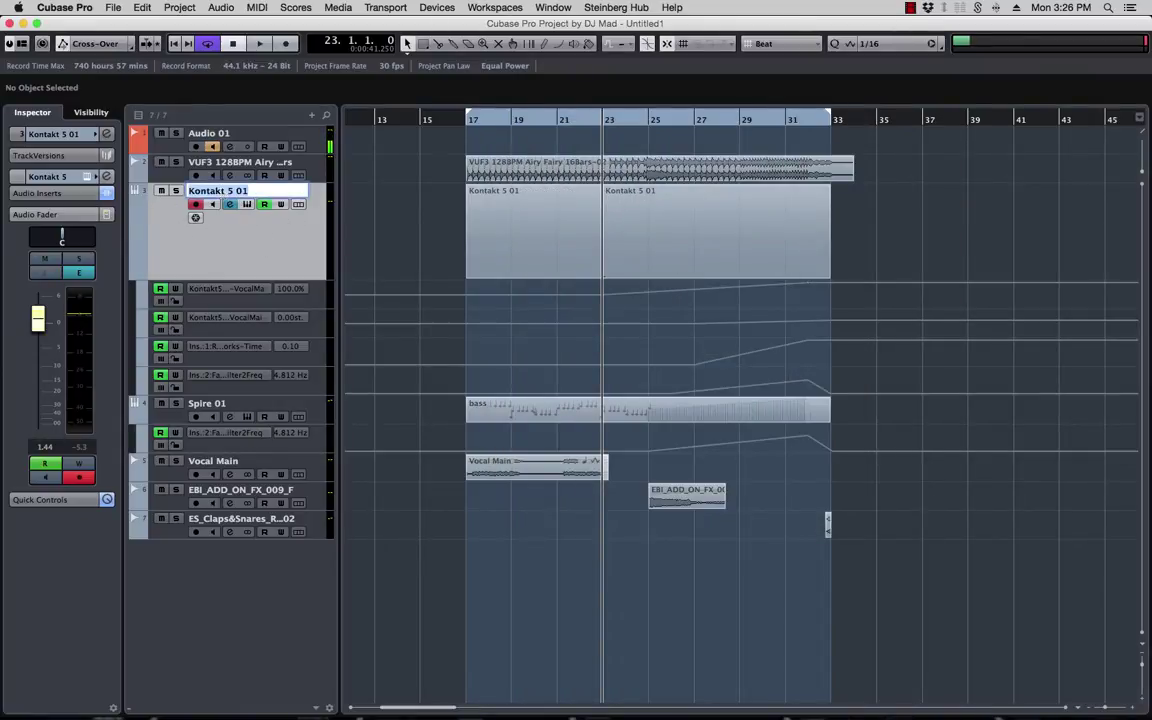
text(original)
key(Return)
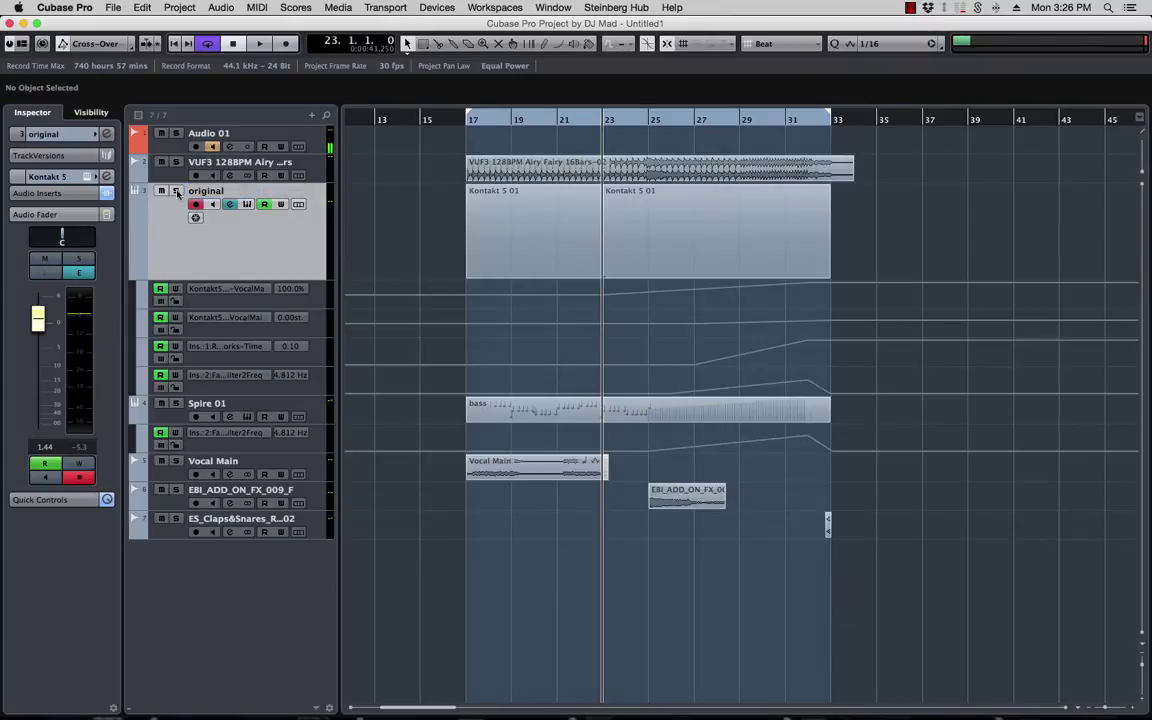
click(161, 190)
click(161, 190)
- Duplicate the original track and select both Kontakt events on Copy of original
click(136, 273)
right_click(250, 247)
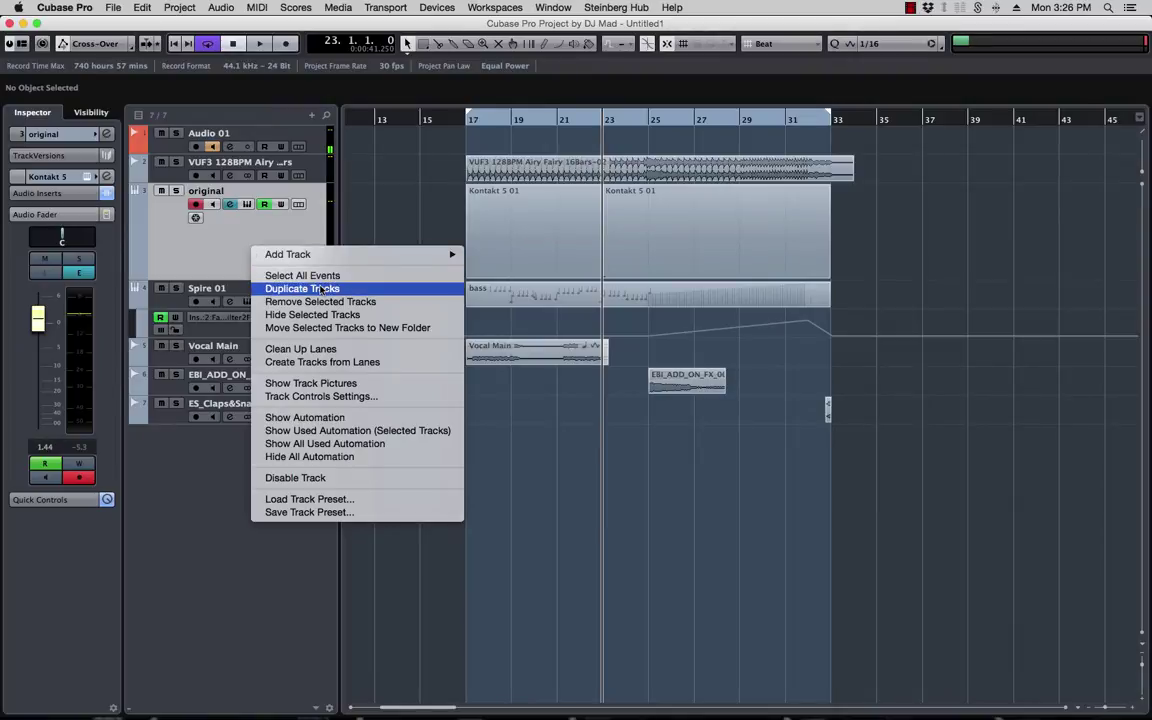
click(322, 288)
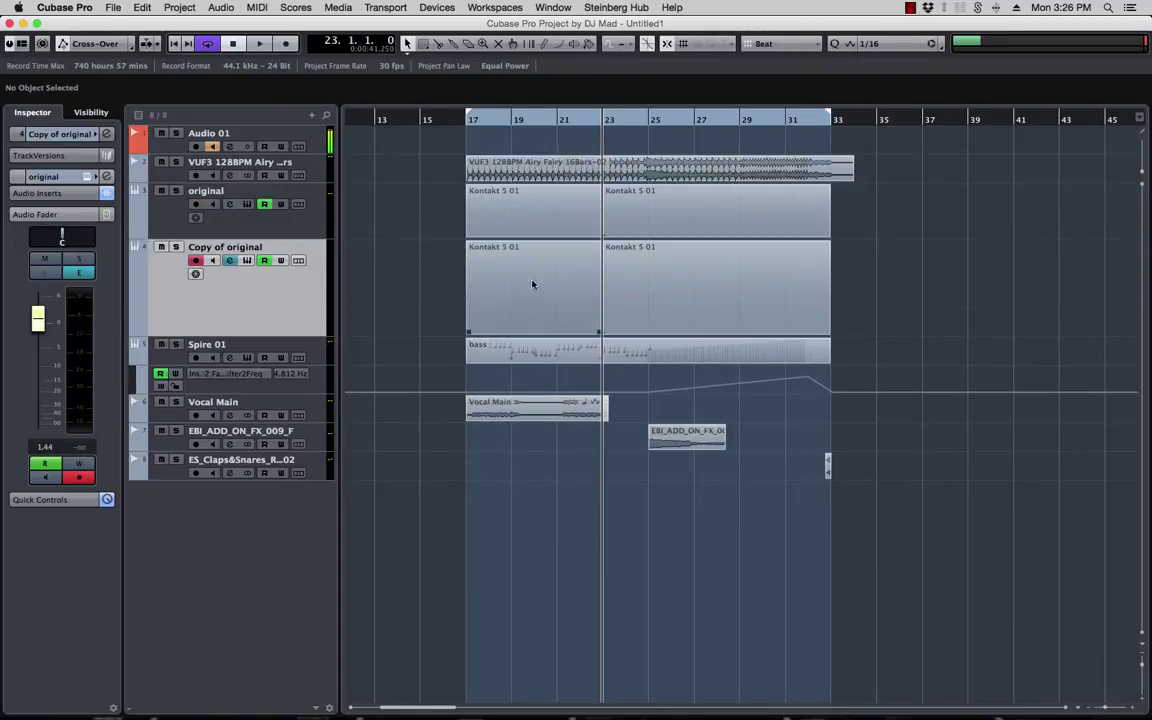
drag(516, 288, 754, 288)
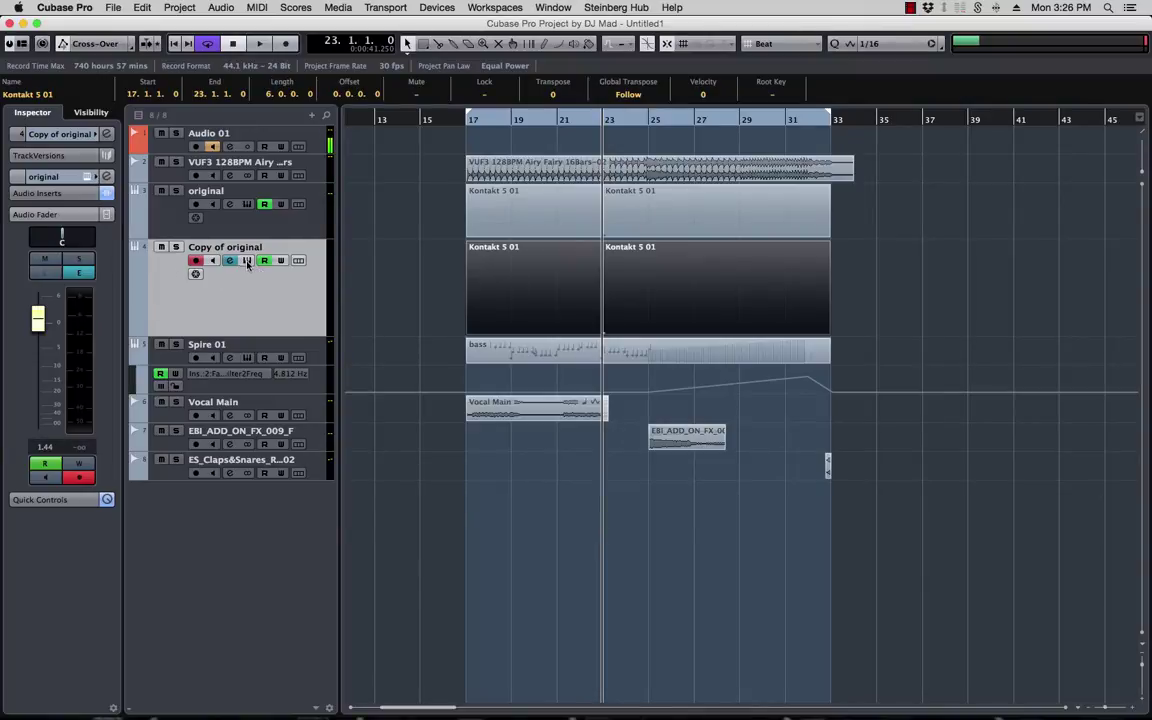
- Remove the Vocal Main-01 instrument from Copy of original's Kontakt rack
click(210, 250)
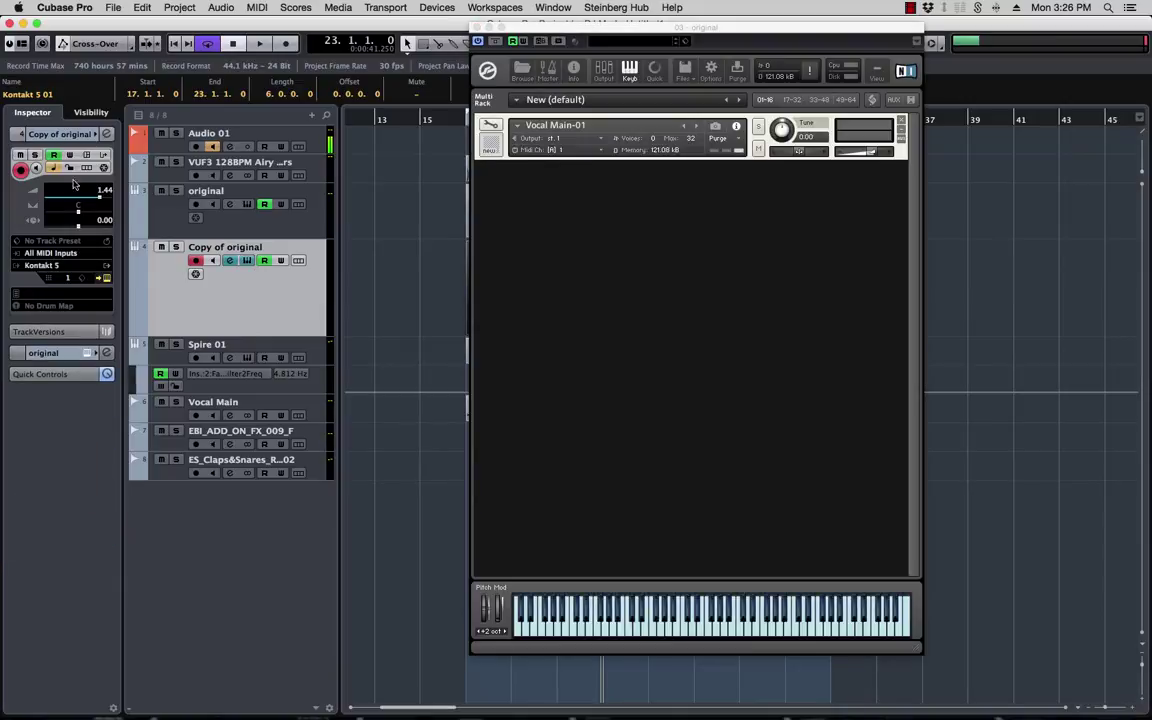
click(901, 120)
drag(683, 31, 613, 34)
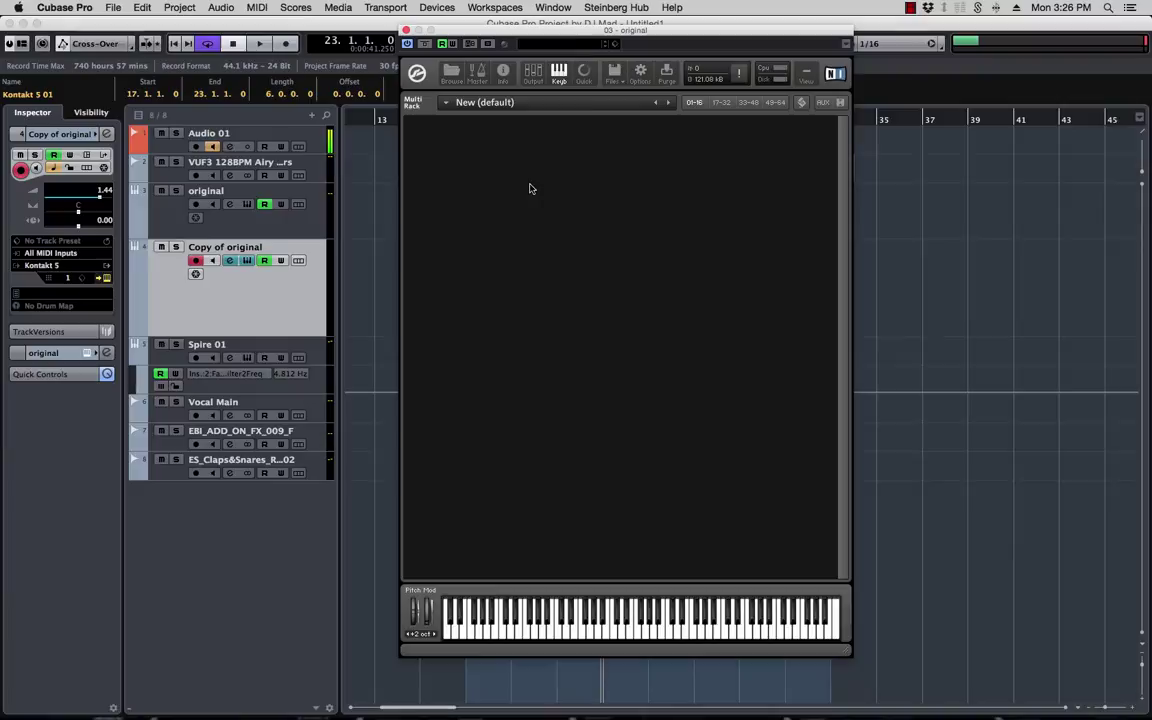
drag(478, 34, 530, 34)
click(458, 30)
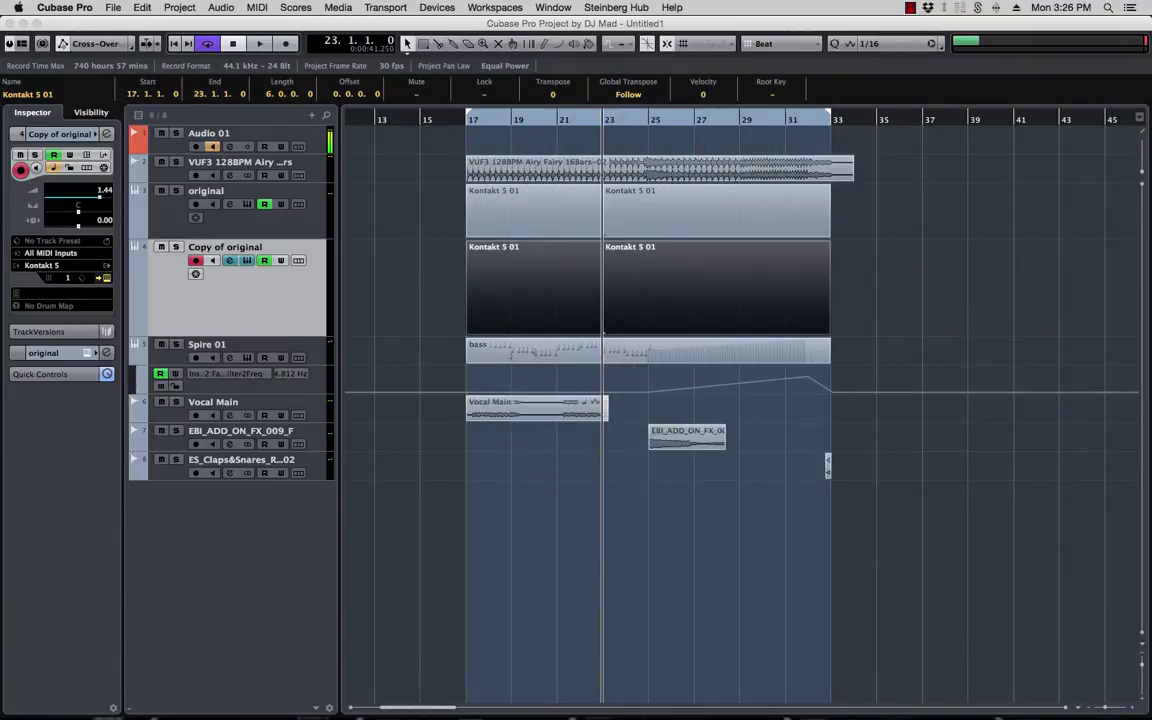
- Play from bar 17 and mute the Airy Fairy loop and Spire 01 tracks
click(258, 418)
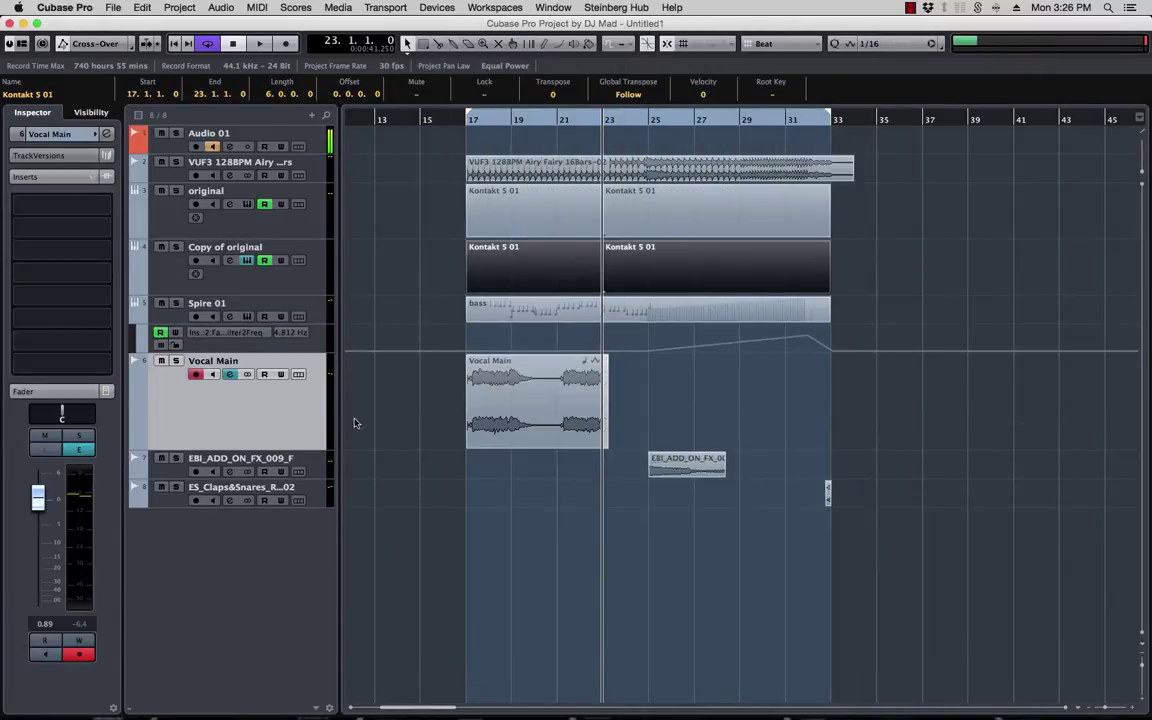
click(476, 121)
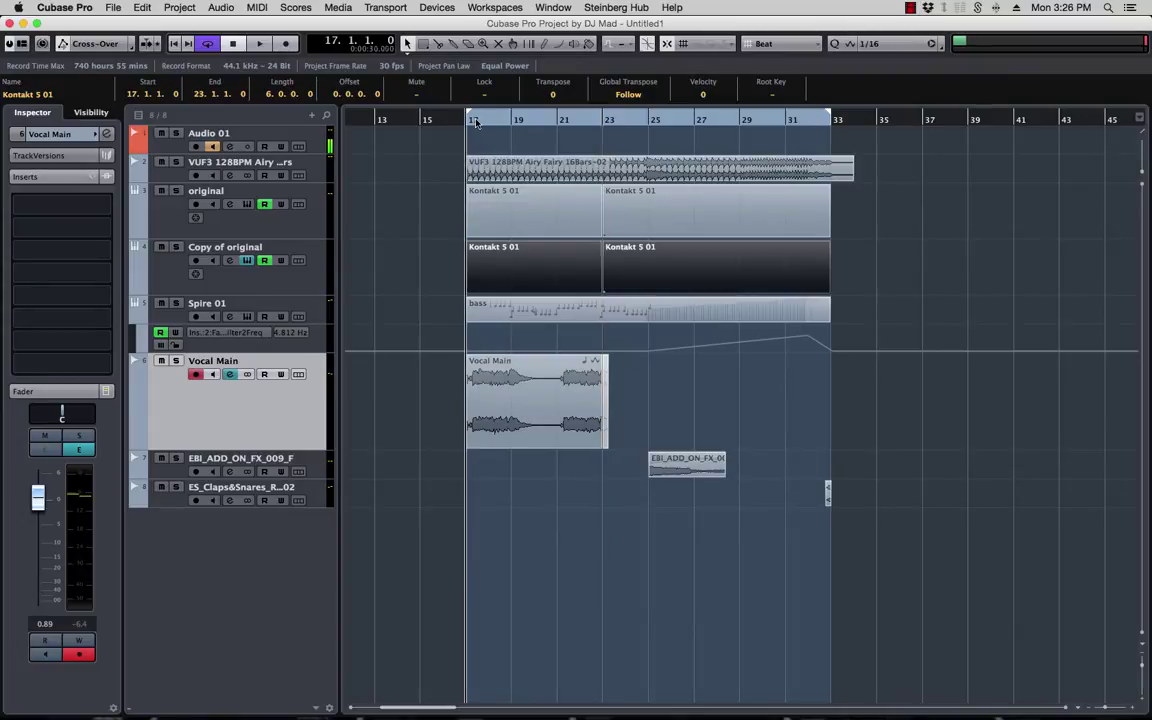
click(176, 361)
click(176, 361)
key(space)
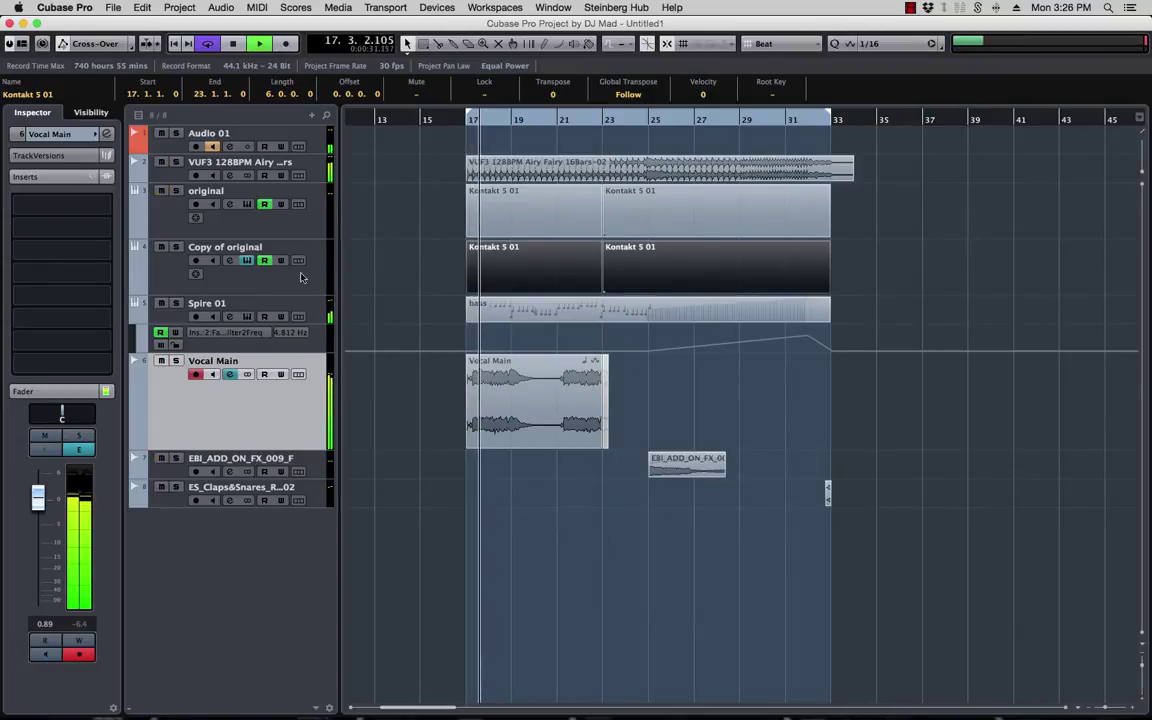
click(160, 161)
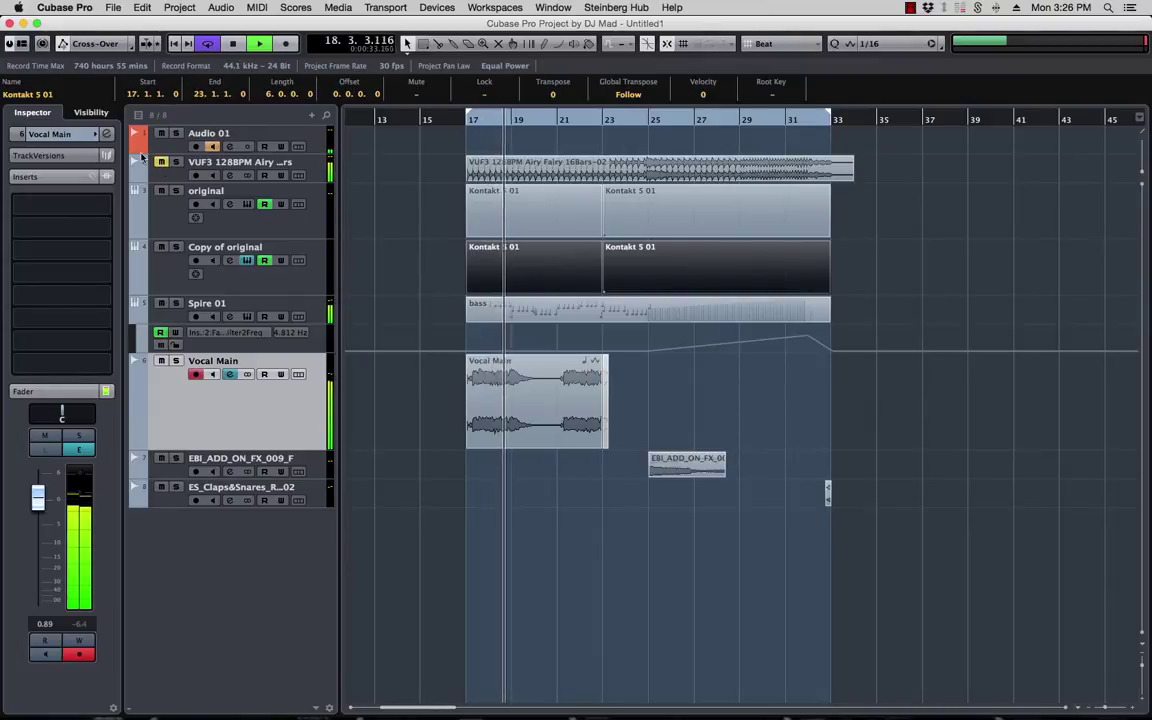
click(160, 303)
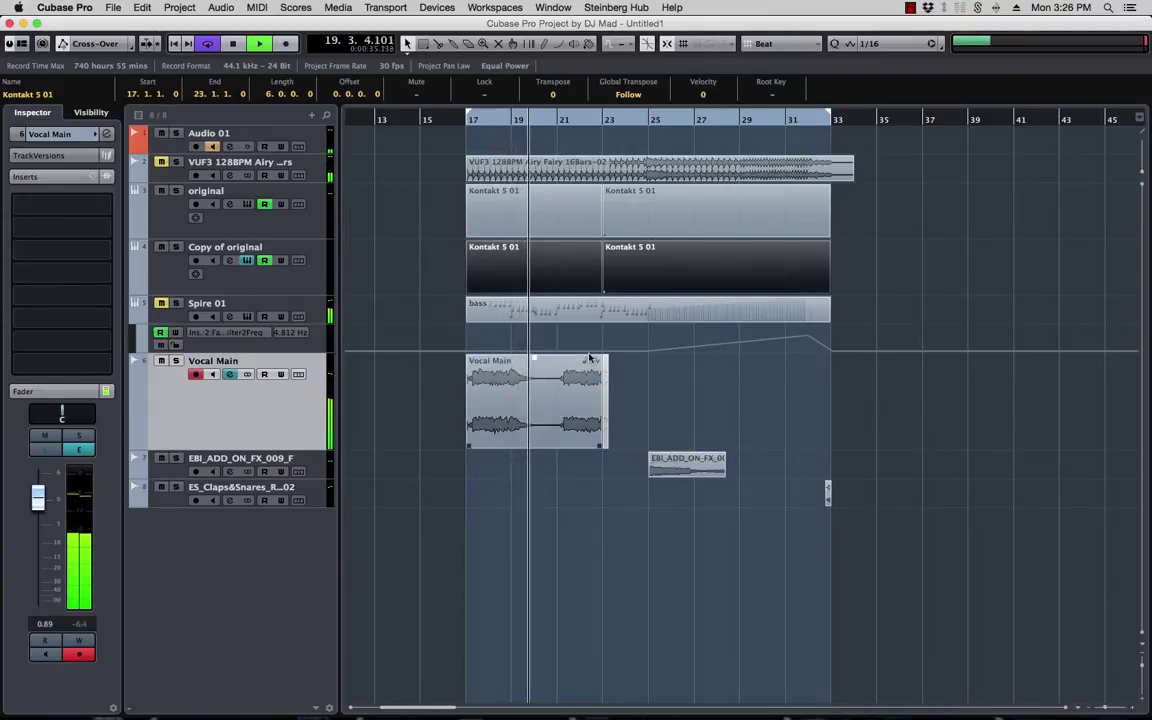
key(space)
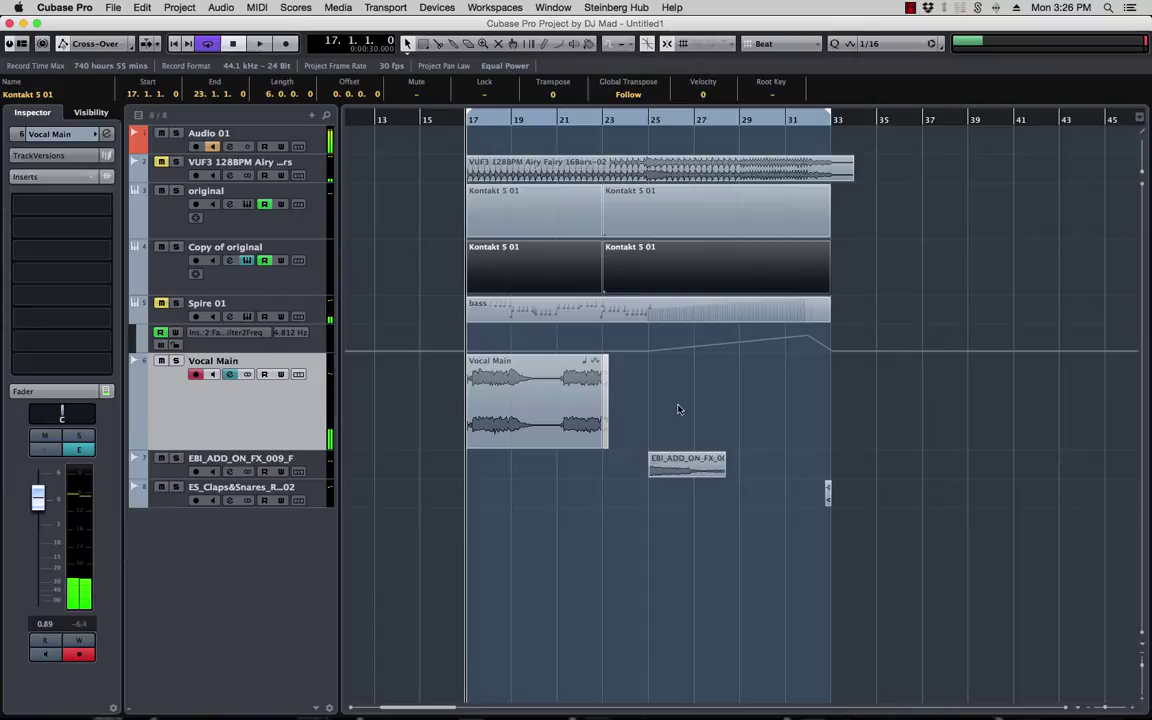
- Play from bar 22 and select the Vocal Main audio event
scroll(613, 398, up, 2)
key(space)
click(563, 119)
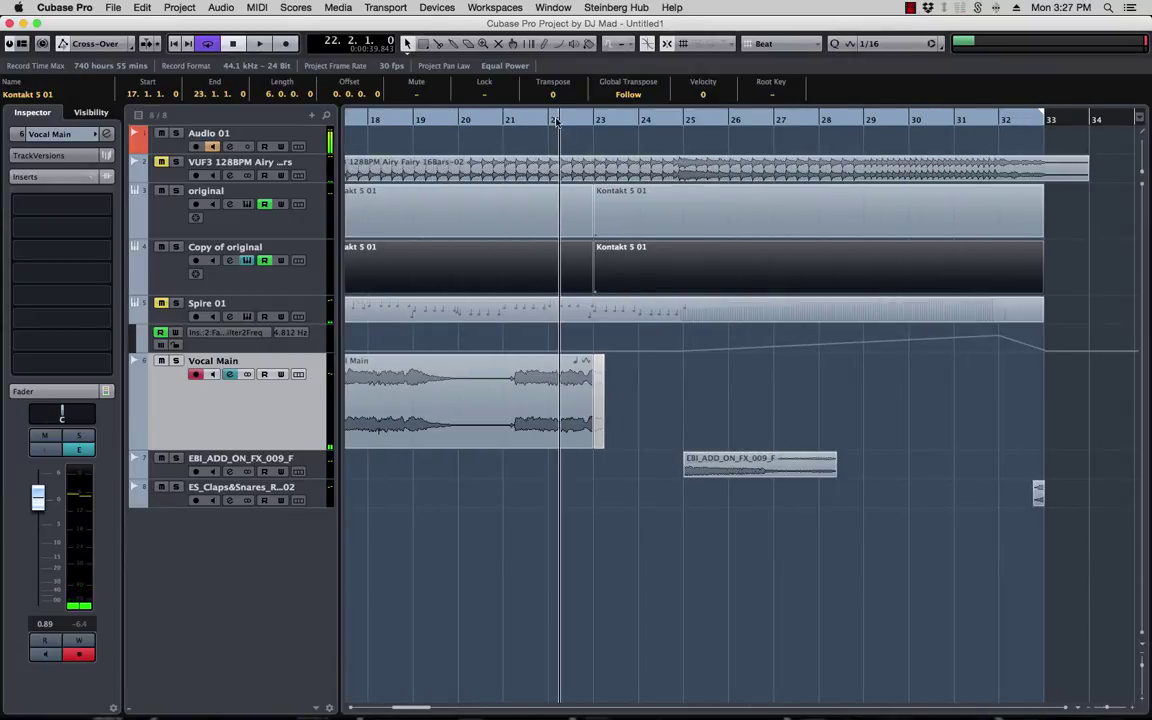
click(597, 395)
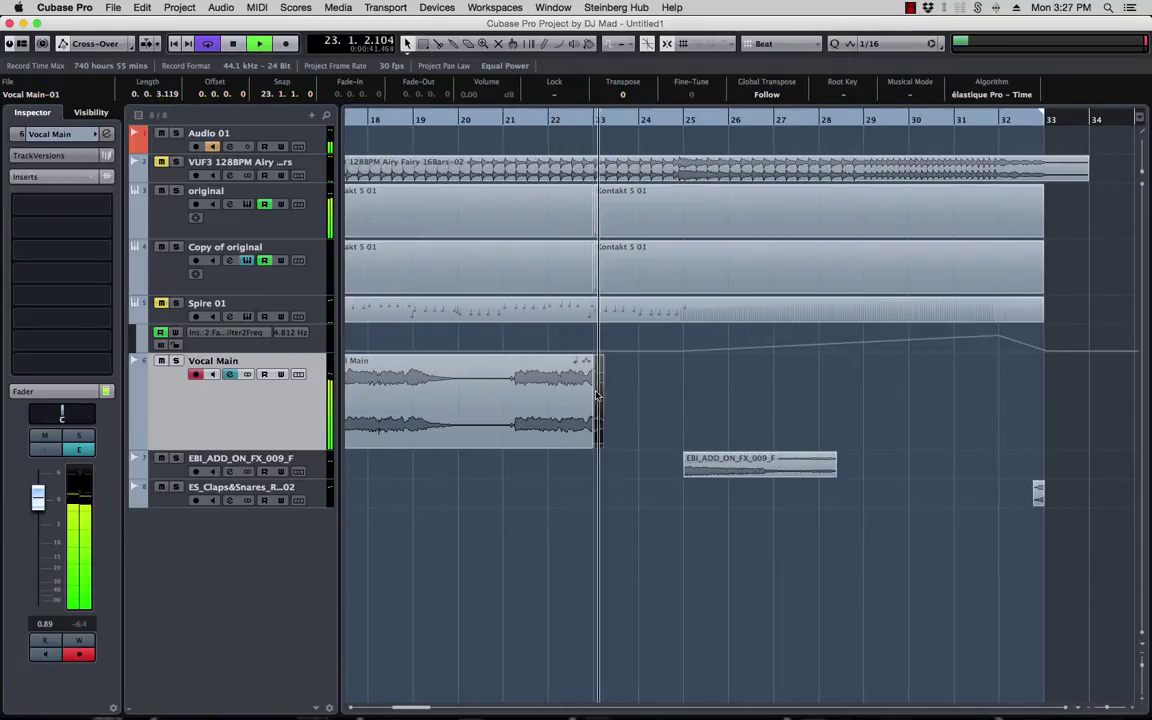
key(space)
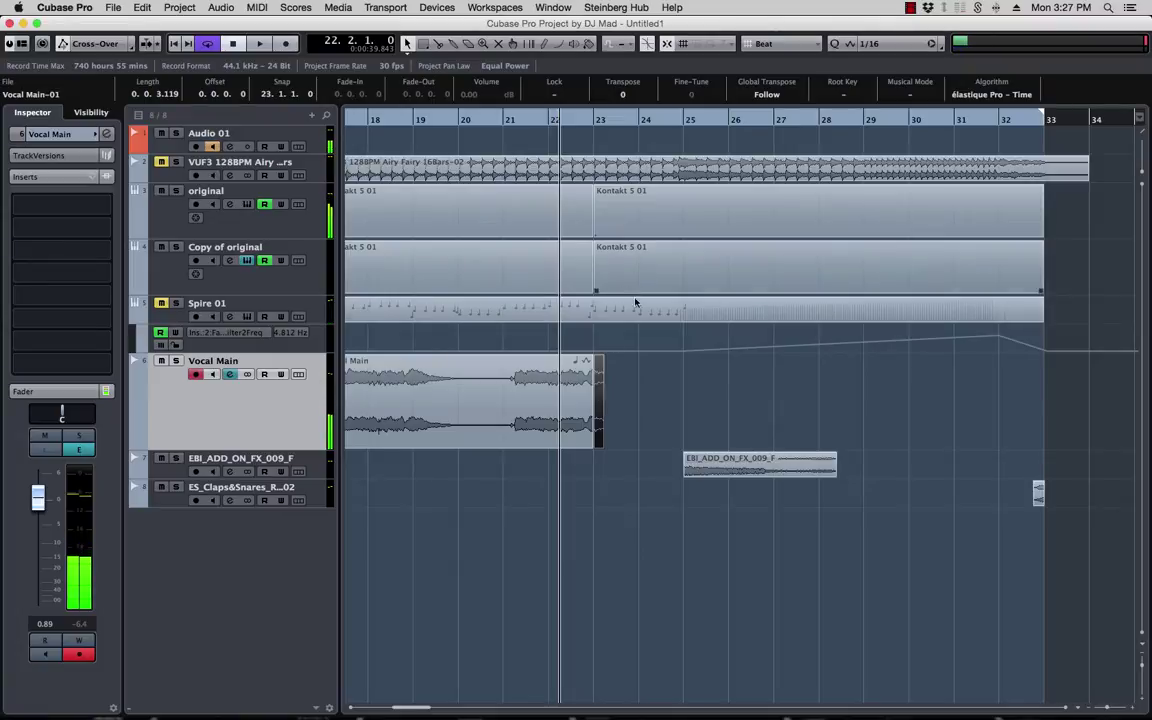
- Mute the later Kontakt event on the original track and audition the change
click(635, 216)
key(shift+m)
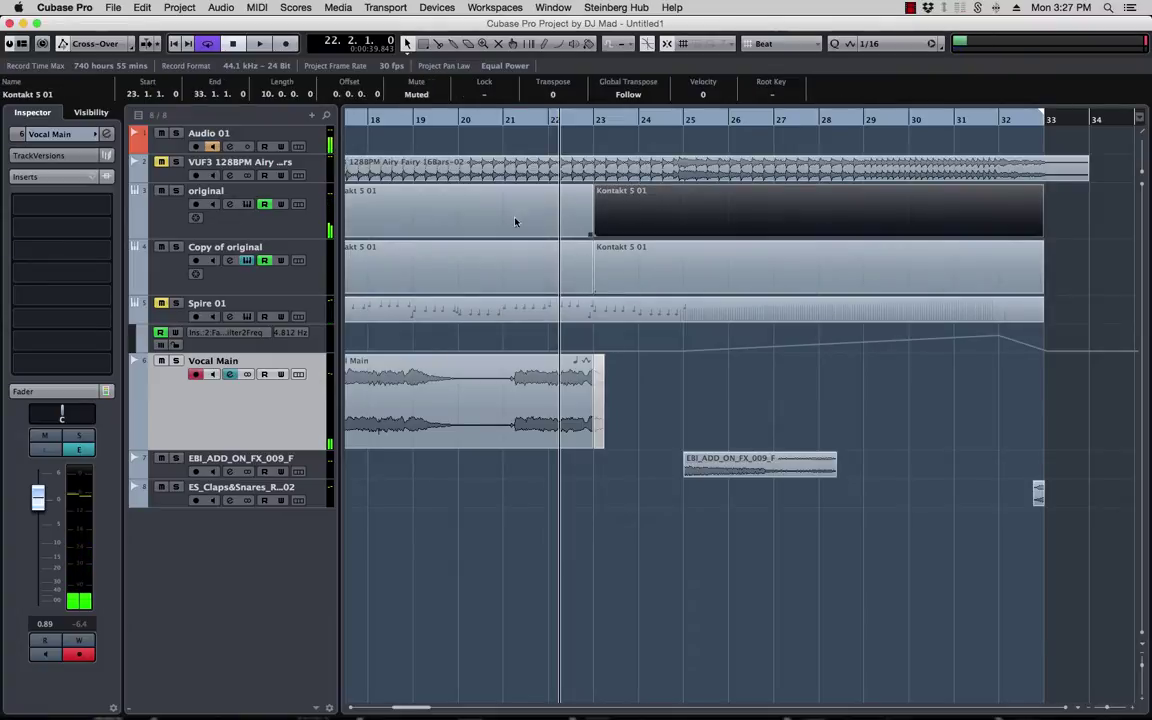
click(500, 218)
key(space)
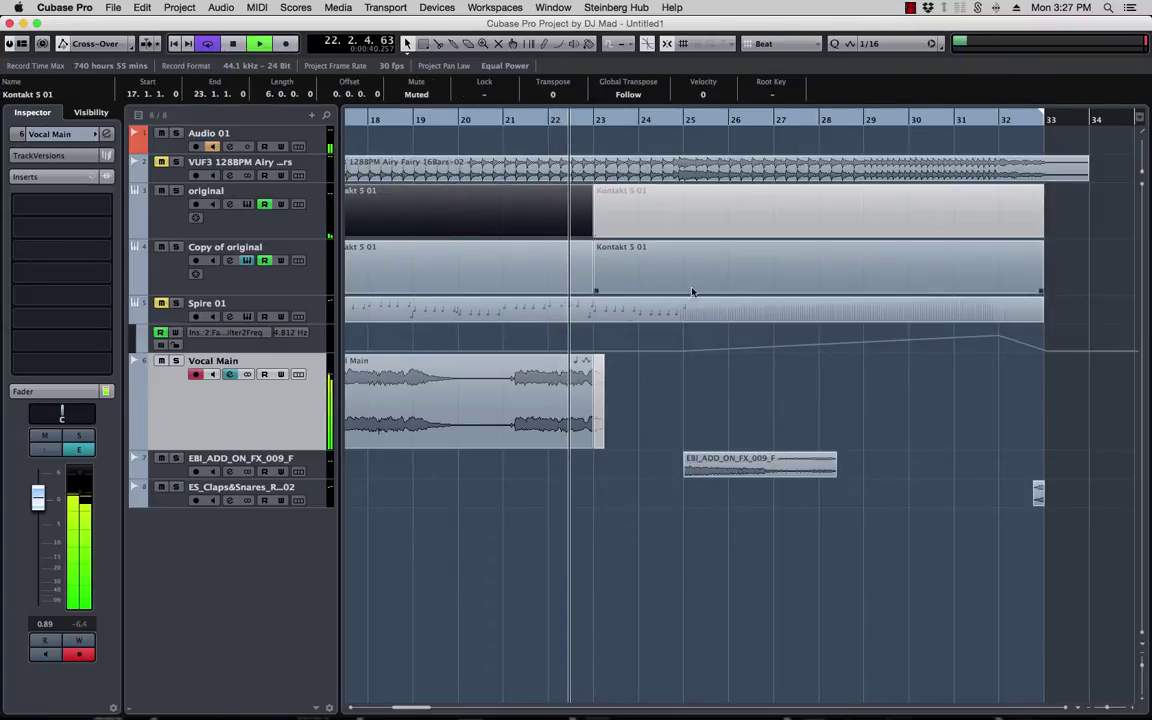
key(space)
- Try stretching Vocal Main to bar 25, undo it, and select the short Vocal Main-01 slice
click(600, 400)
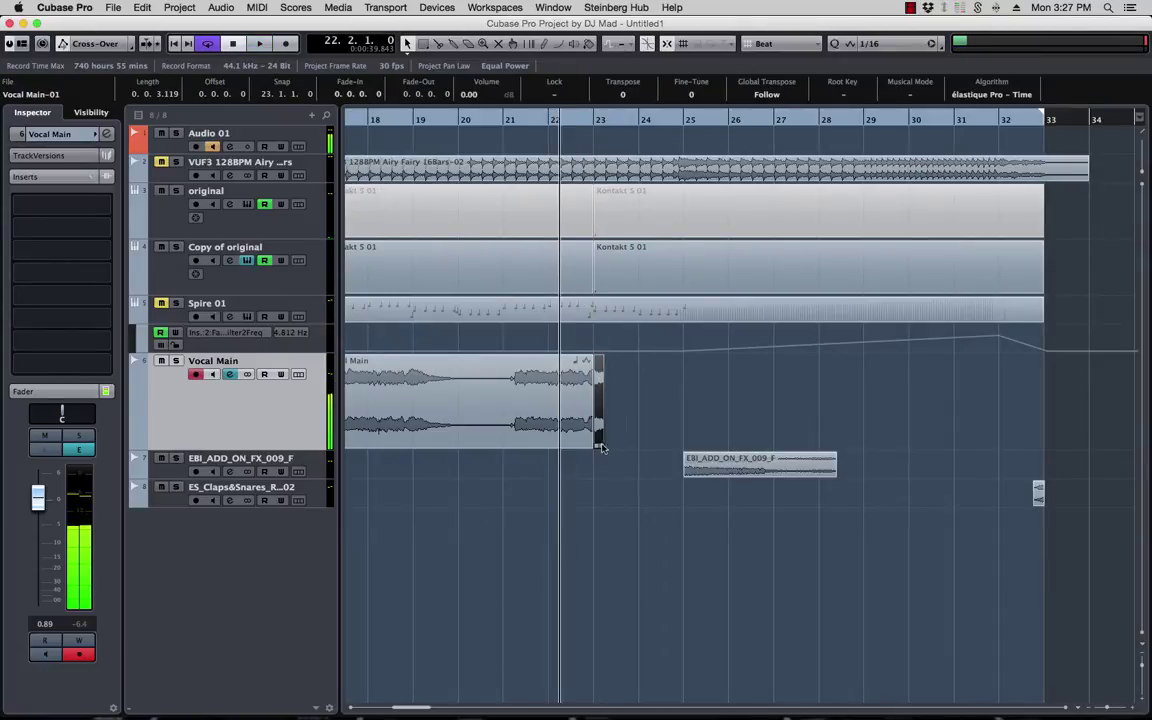
drag(600, 444, 674, 424)
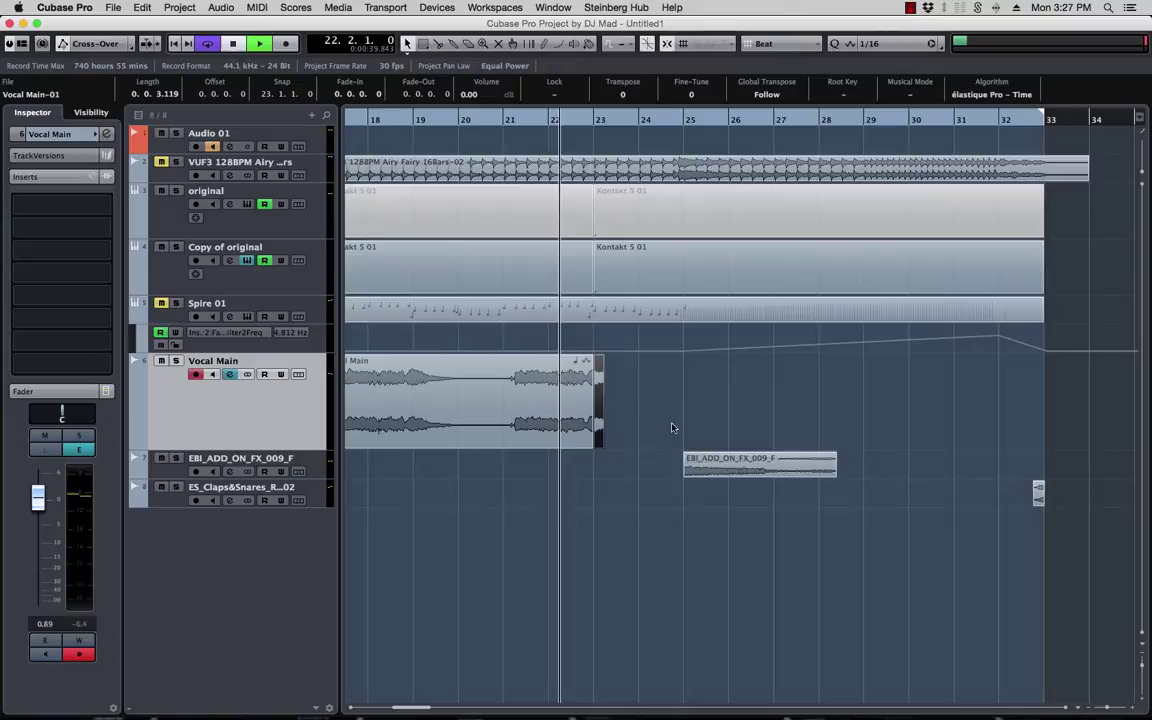
key(space)
key(space)
drag(600, 444, 737, 447)
key(space)
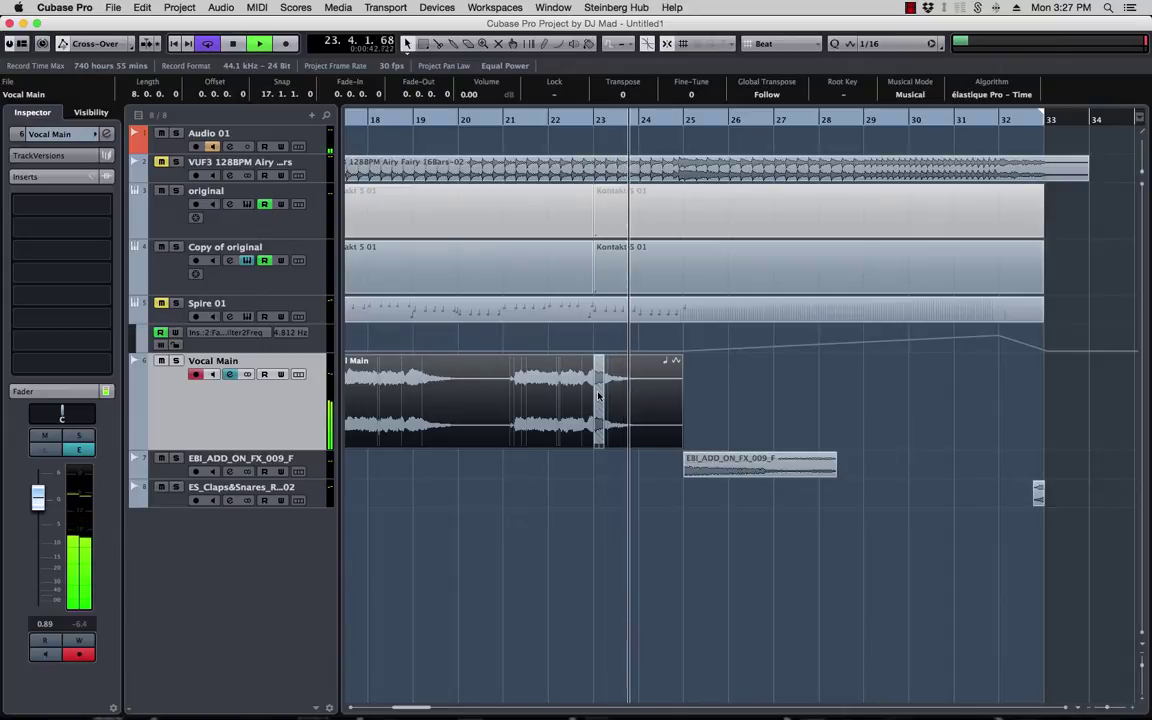
key(super+z)
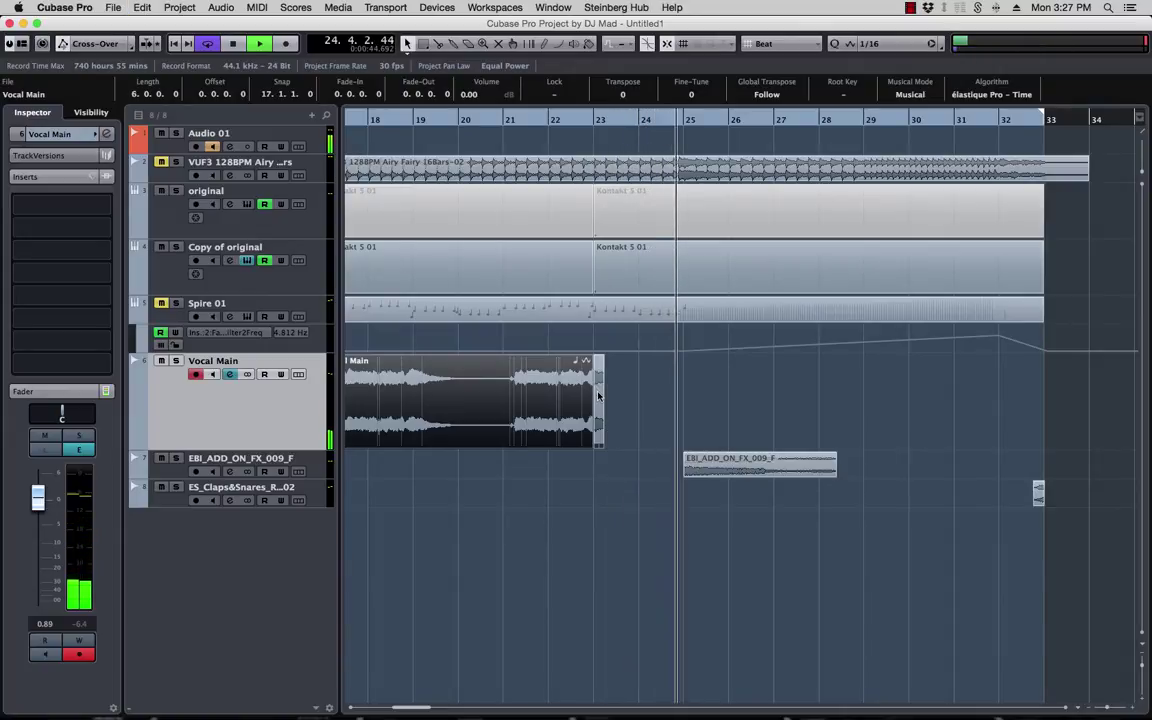
key(space)
click(600, 380)
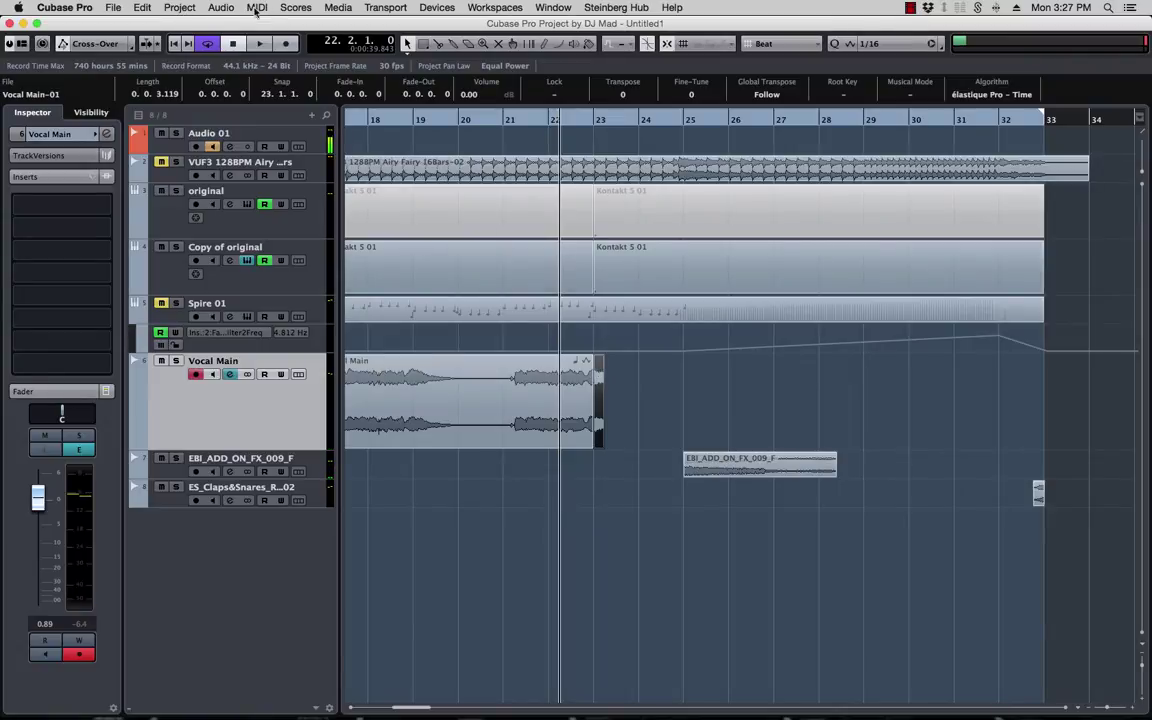
- Look through the Project, Edit and Audio menus without running anything, then set the cursor to bar 23
click(180, 8)
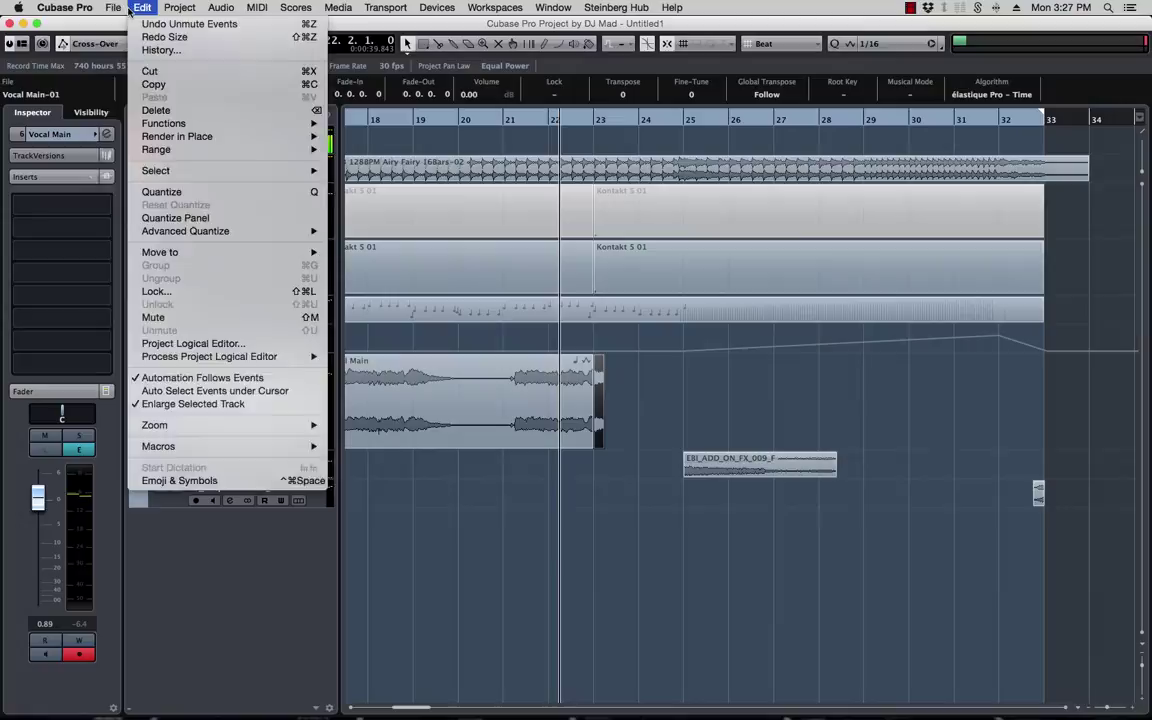
mouse_move(145, 9)
mouse_move(235, 12)
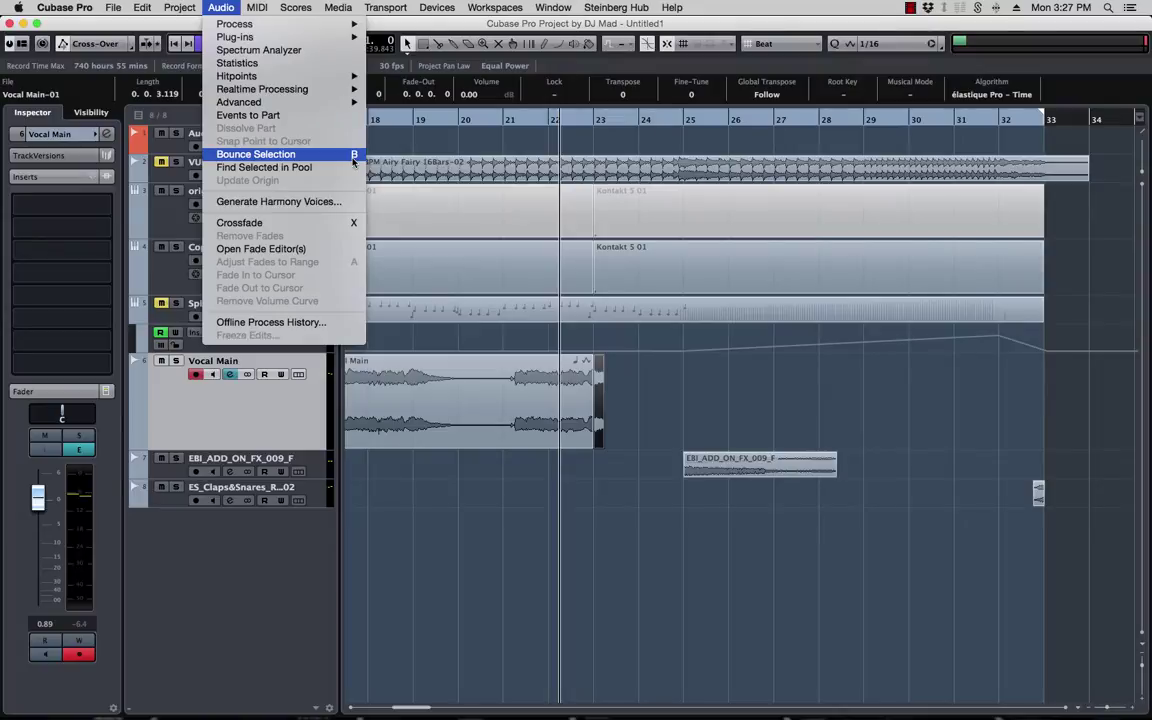
click(604, 385)
scroll(614, 400, up, 3)
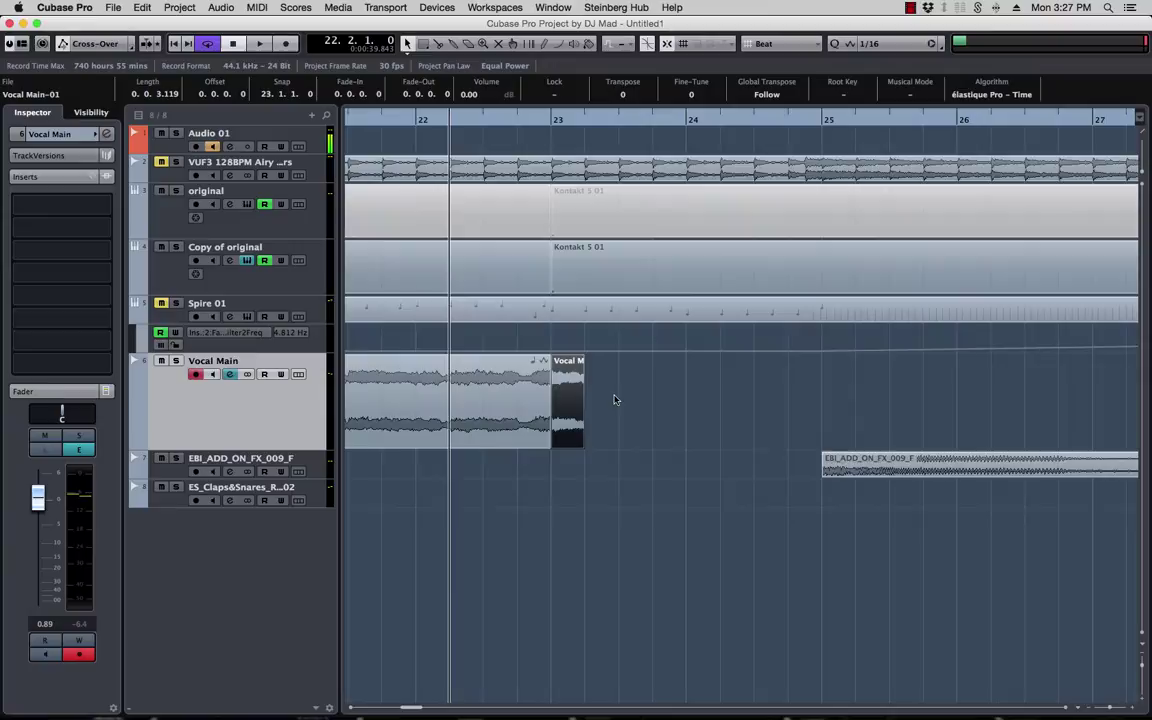
click(552, 121)
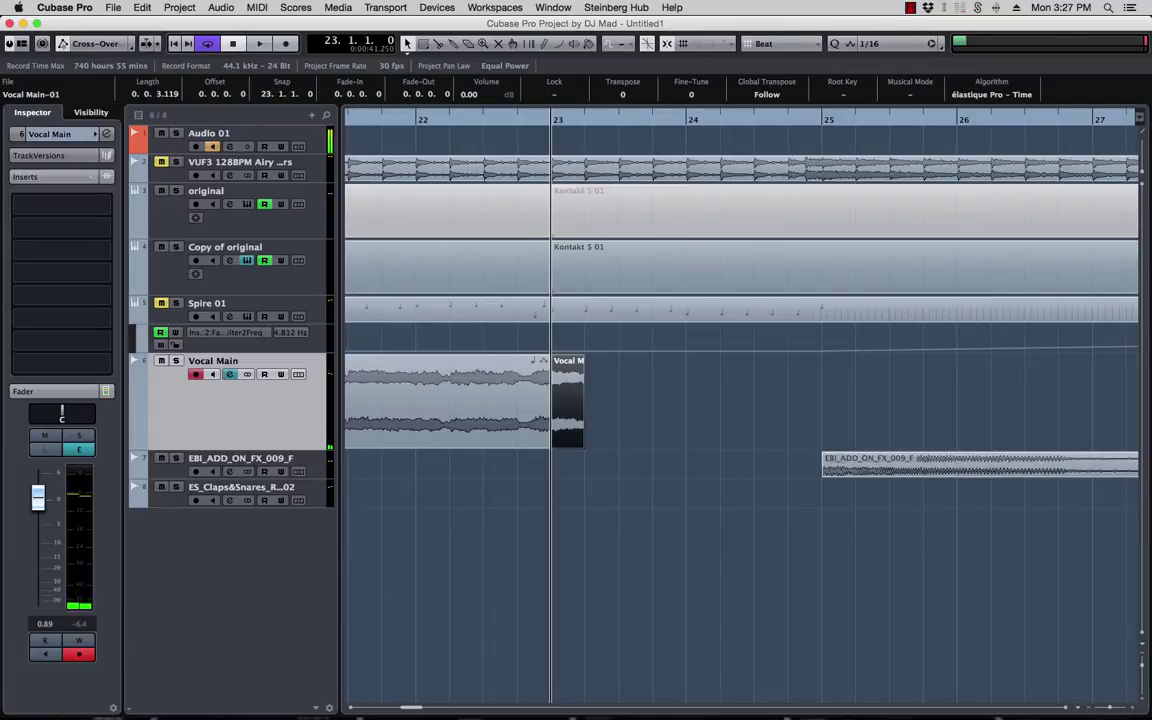
- In the original track's Kontakt Files browser, navigate to Cubase Projects/0/Audio
click(229, 204)
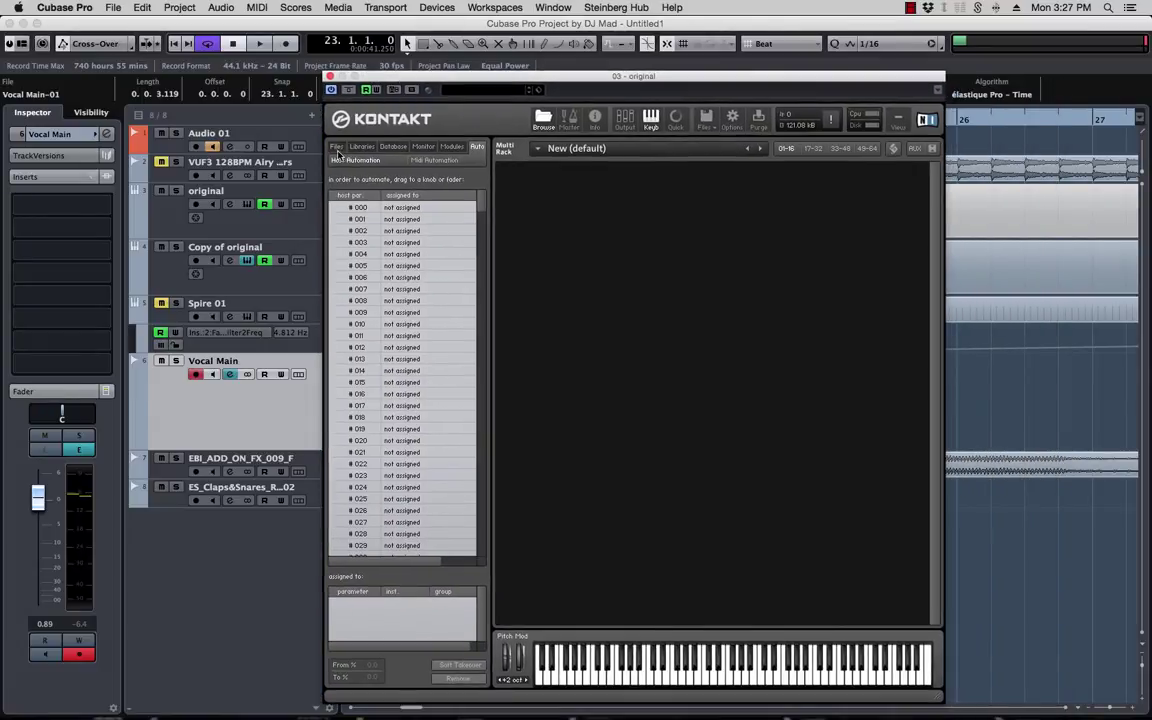
click(337, 147)
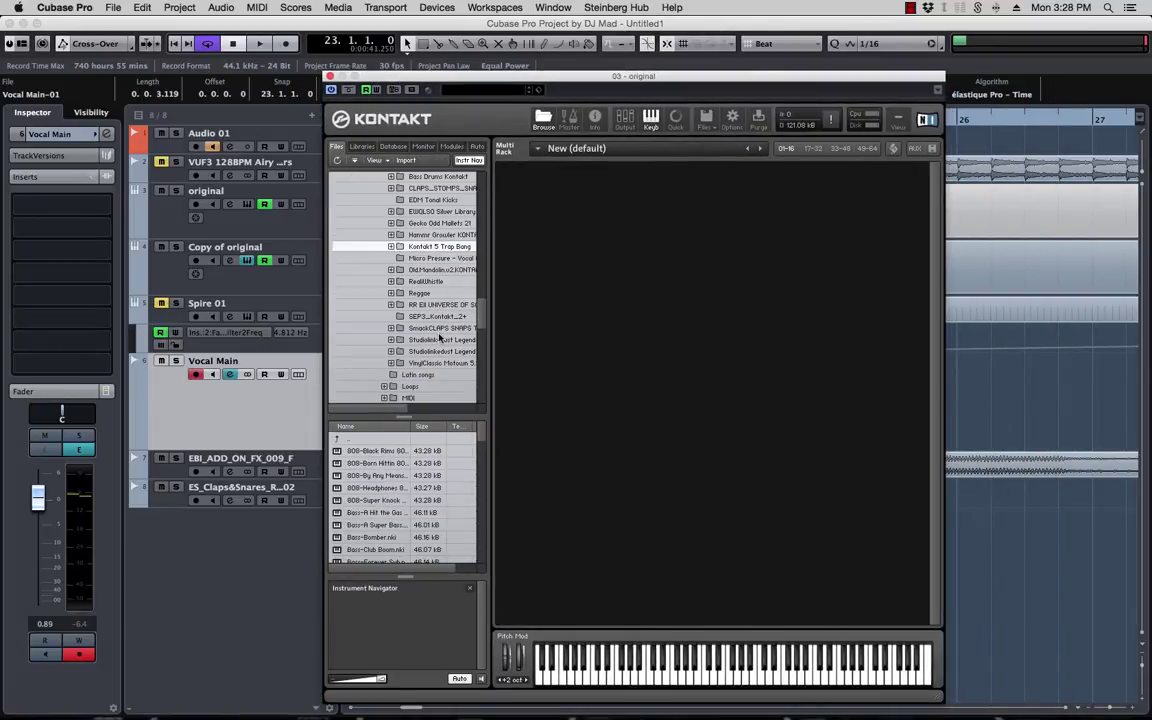
drag(481, 326, 481, 216)
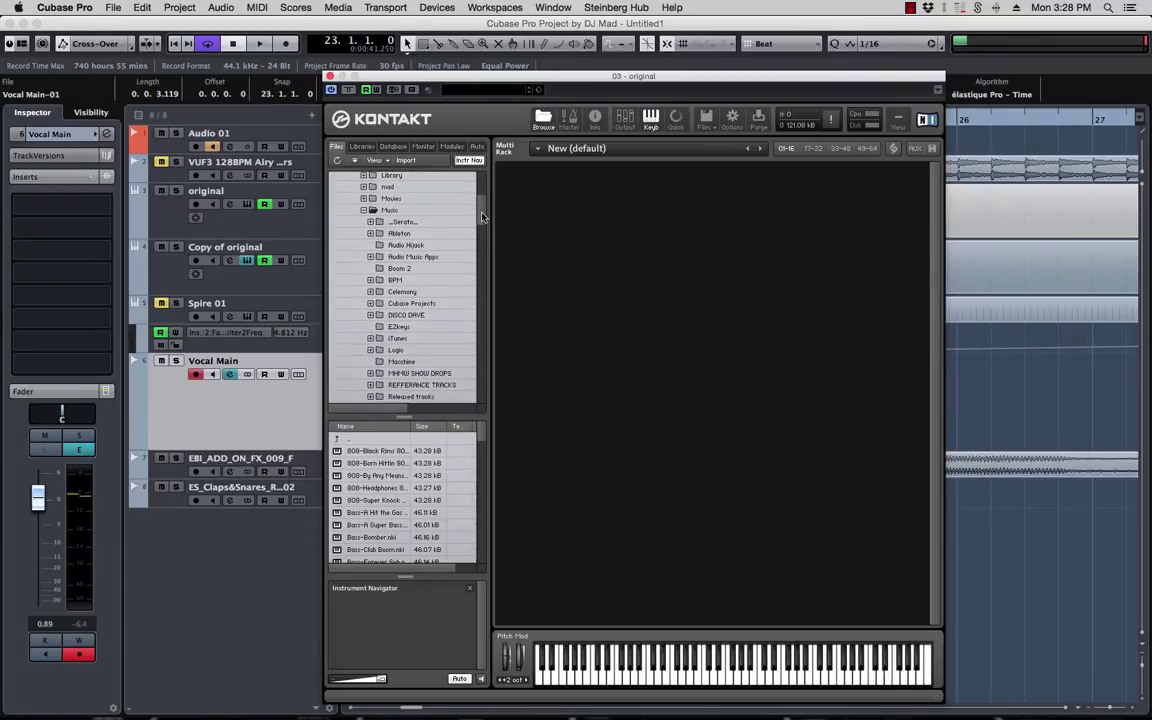
click(370, 304)
click(378, 315)
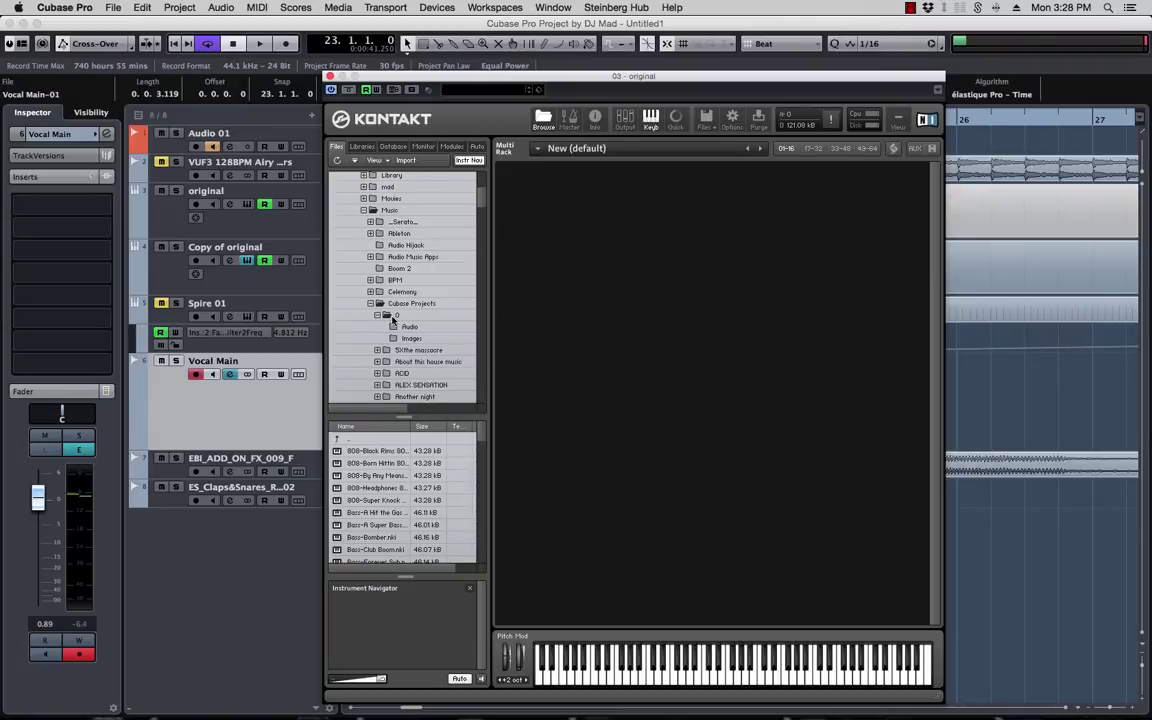
click(409, 327)
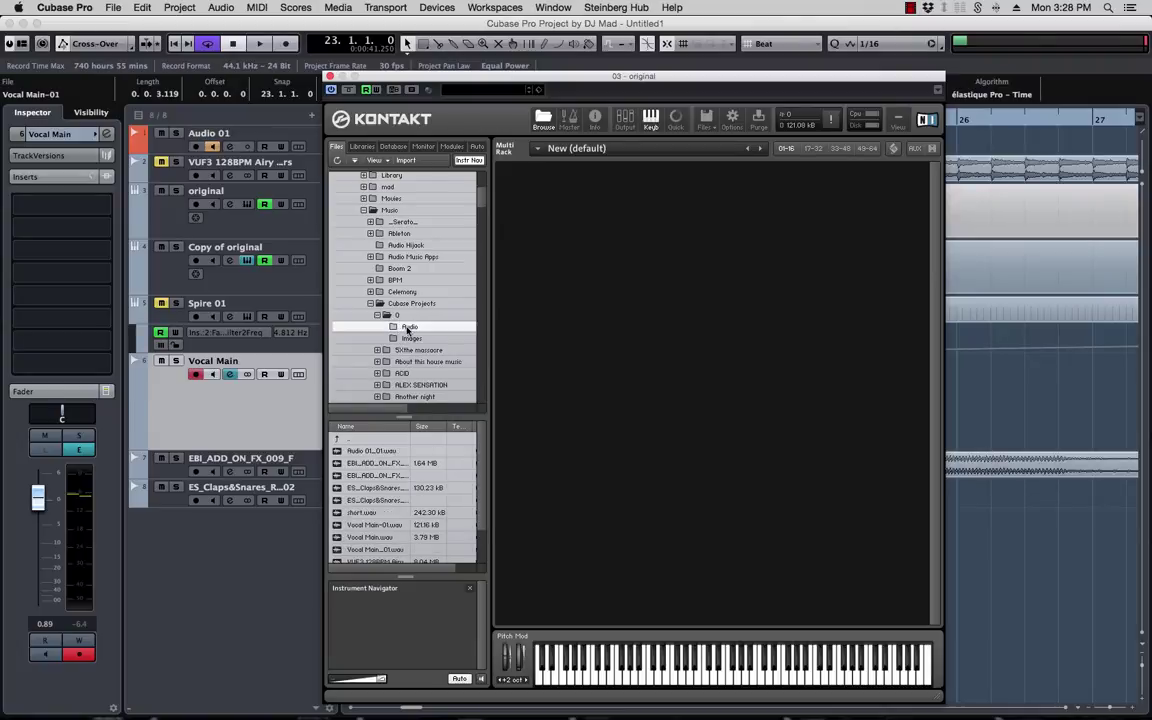
- Load Vocal Main-01.wav from the file list into the Kontakt rack as a new instrument
click(366, 453)
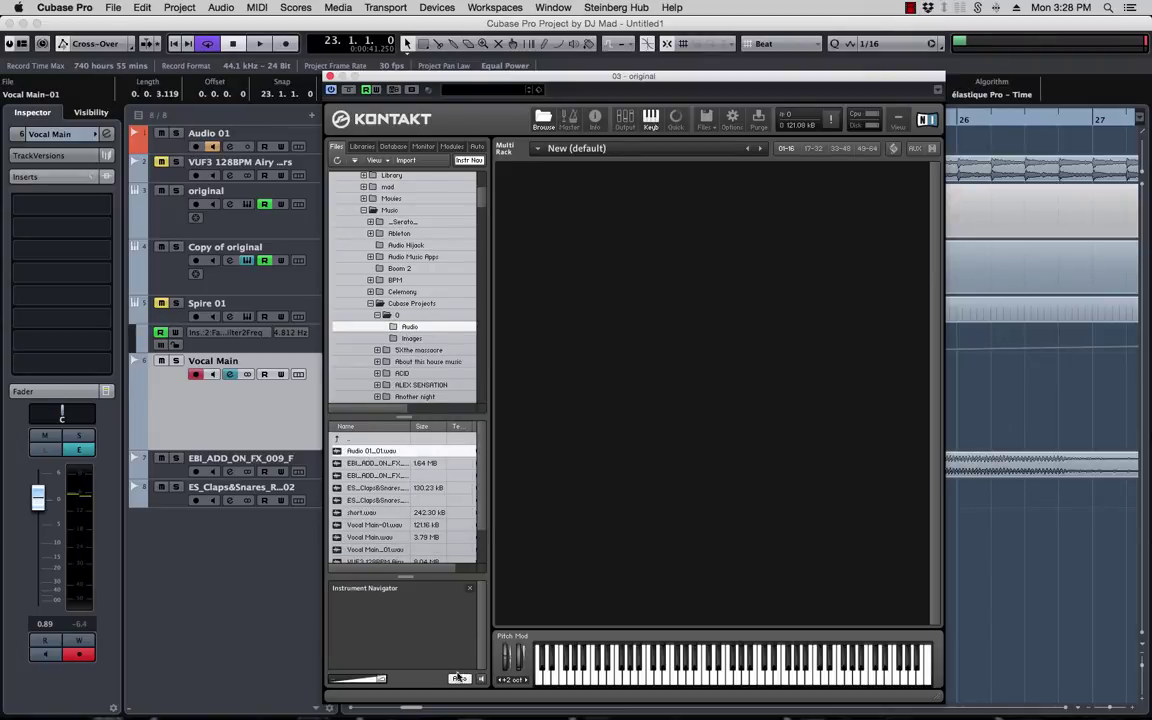
click(356, 463)
click(360, 475)
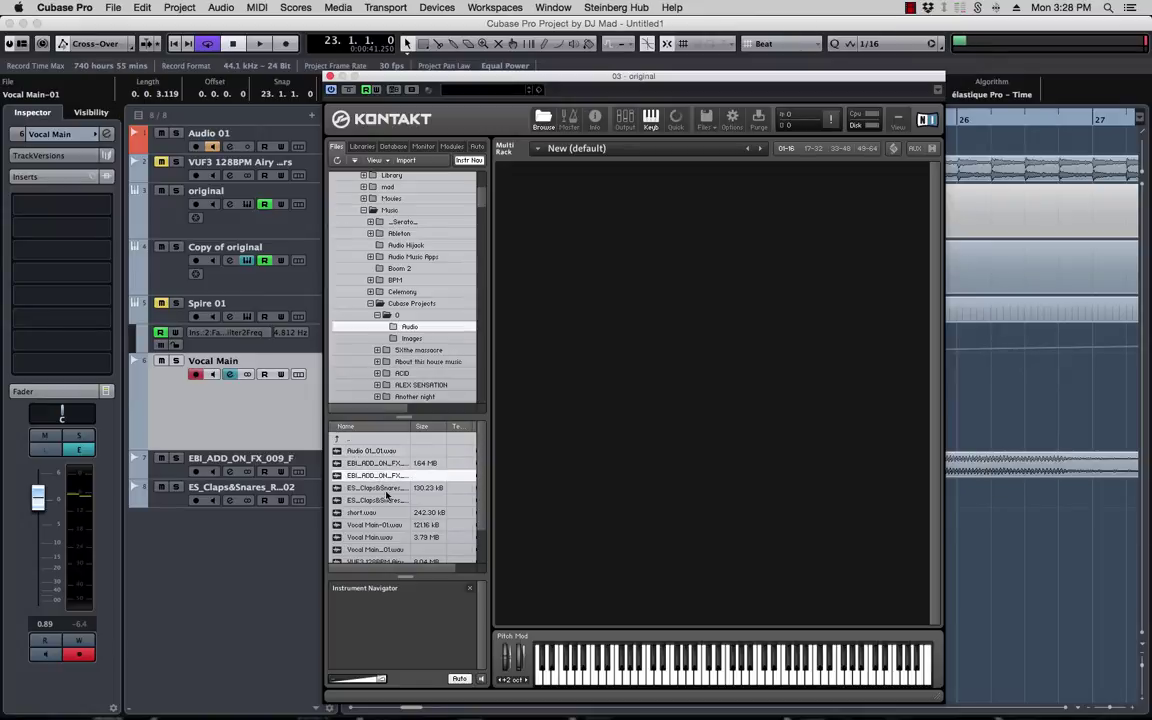
click(365, 487)
click(369, 502)
click(370, 513)
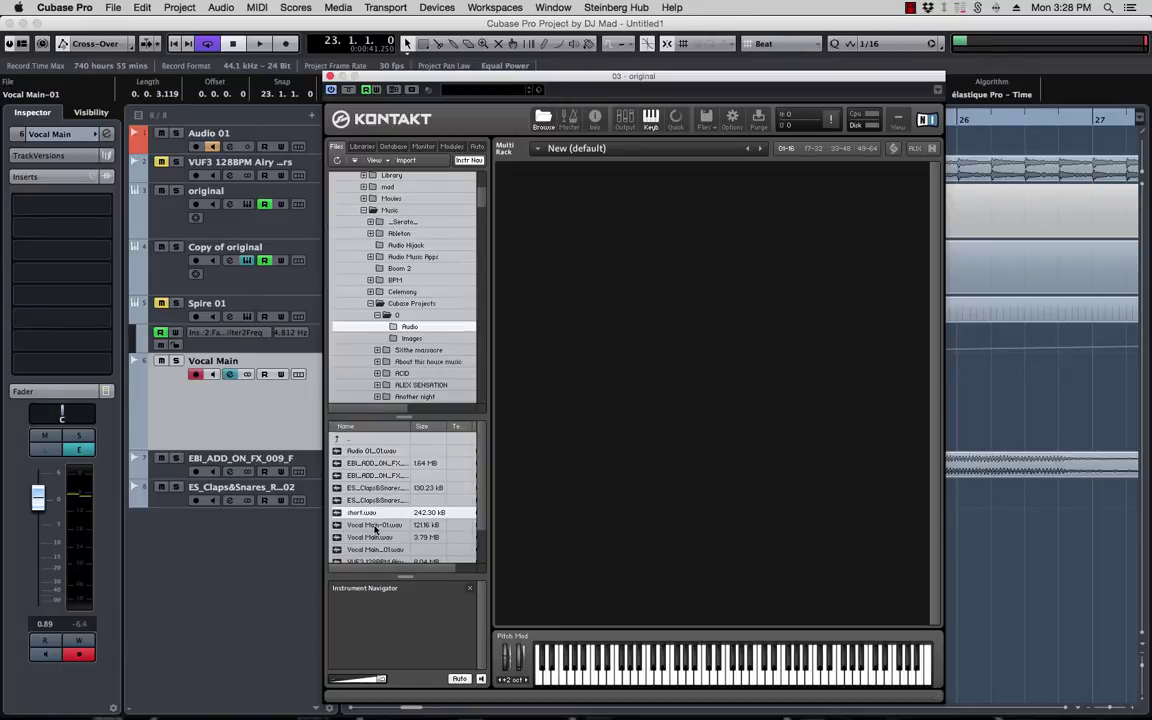
click(376, 525)
drag(372, 527, 631, 298)
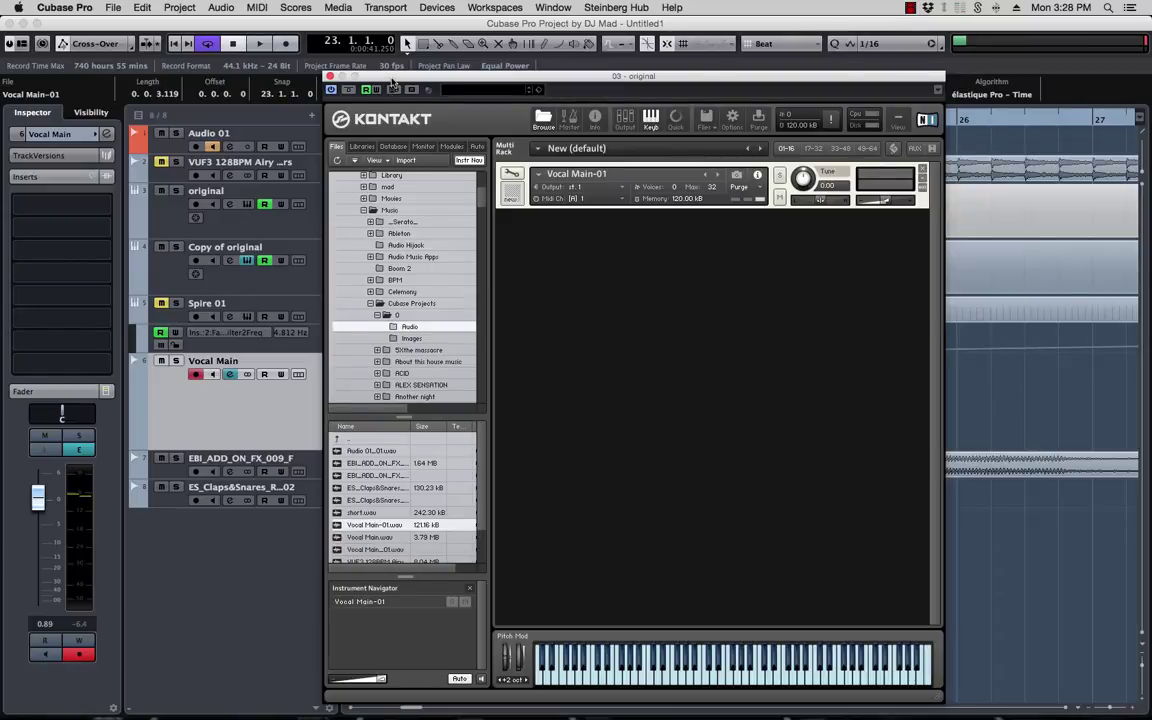
- Reposition the Kontakt window and open Vocal Main-01's instrument edit panels
drag(392, 80, 627, 285)
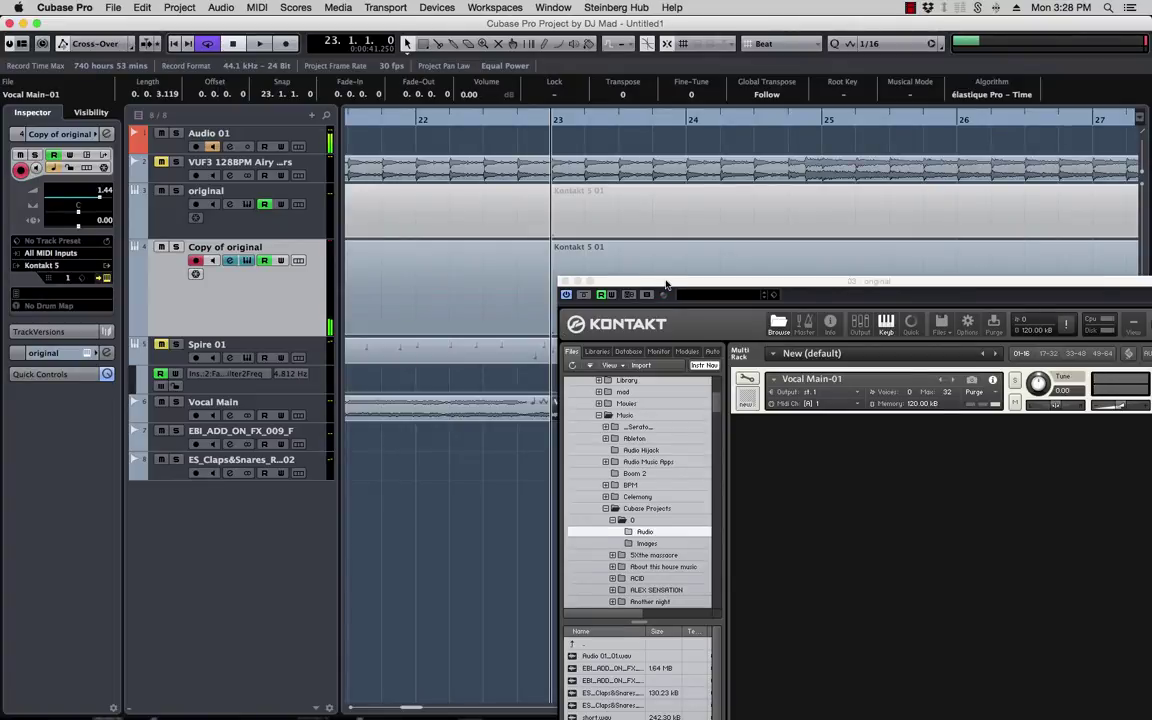
drag(666, 285, 521, 185)
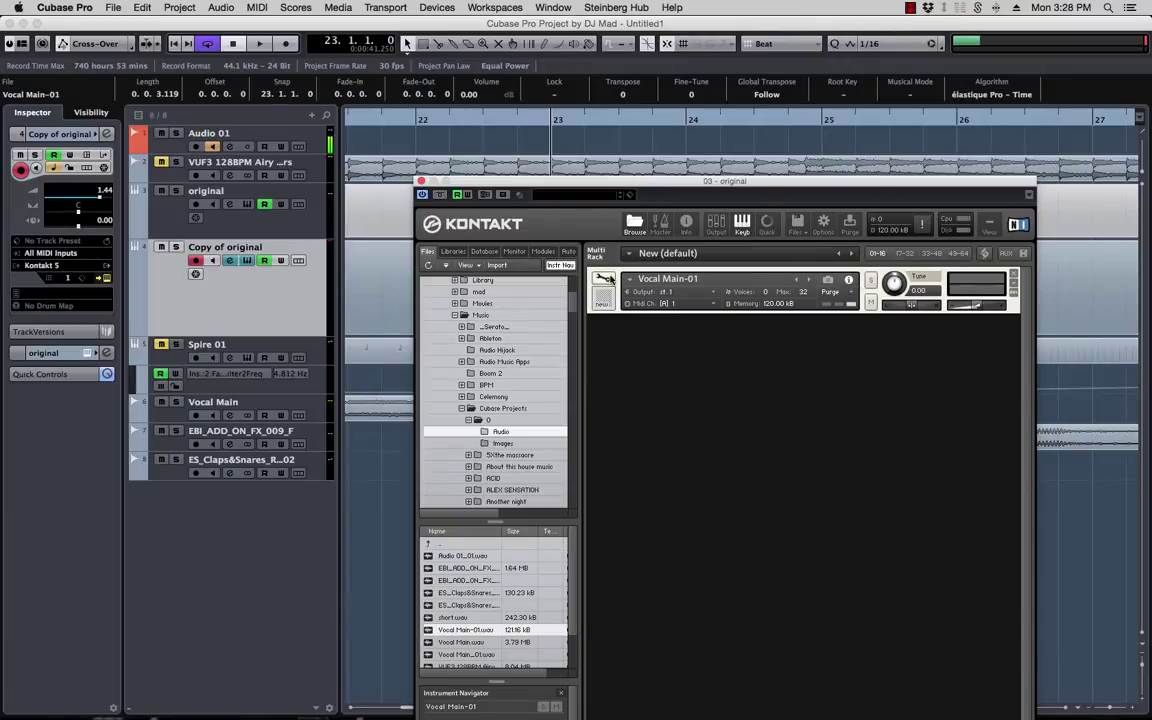
click(605, 279)
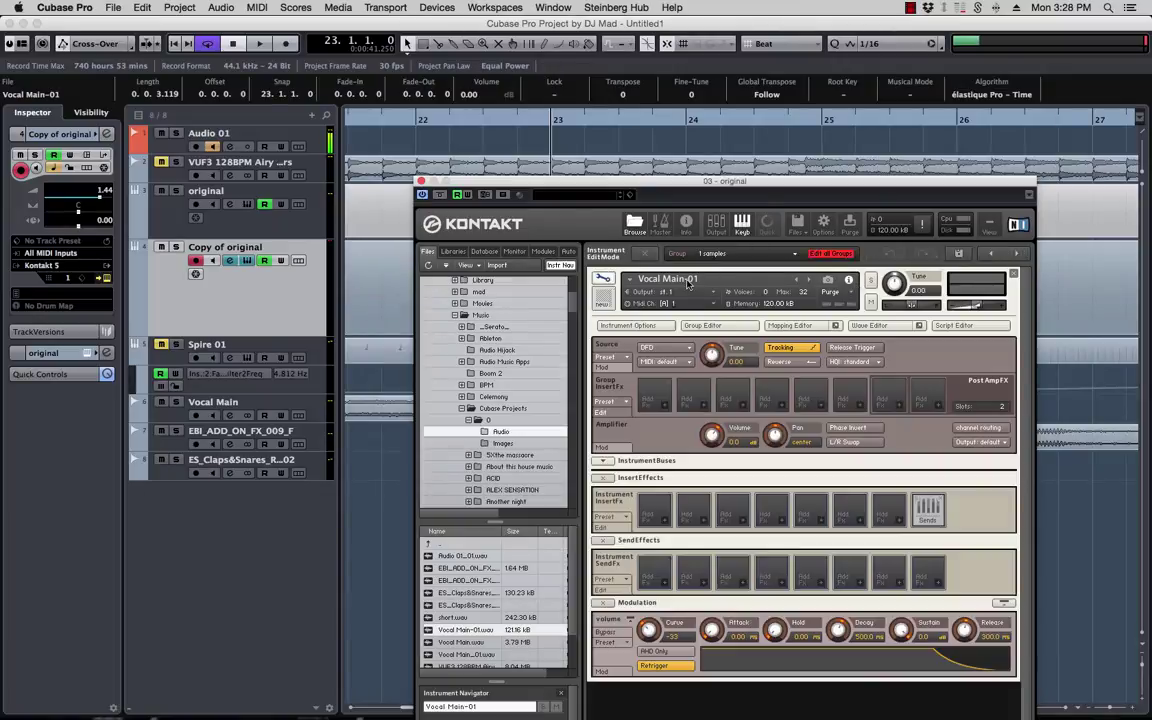
click(605, 279)
click(605, 279)
- Enable Sample Loop slot 1 (loop end 20664) in the Wave Editor, then close it
click(870, 326)
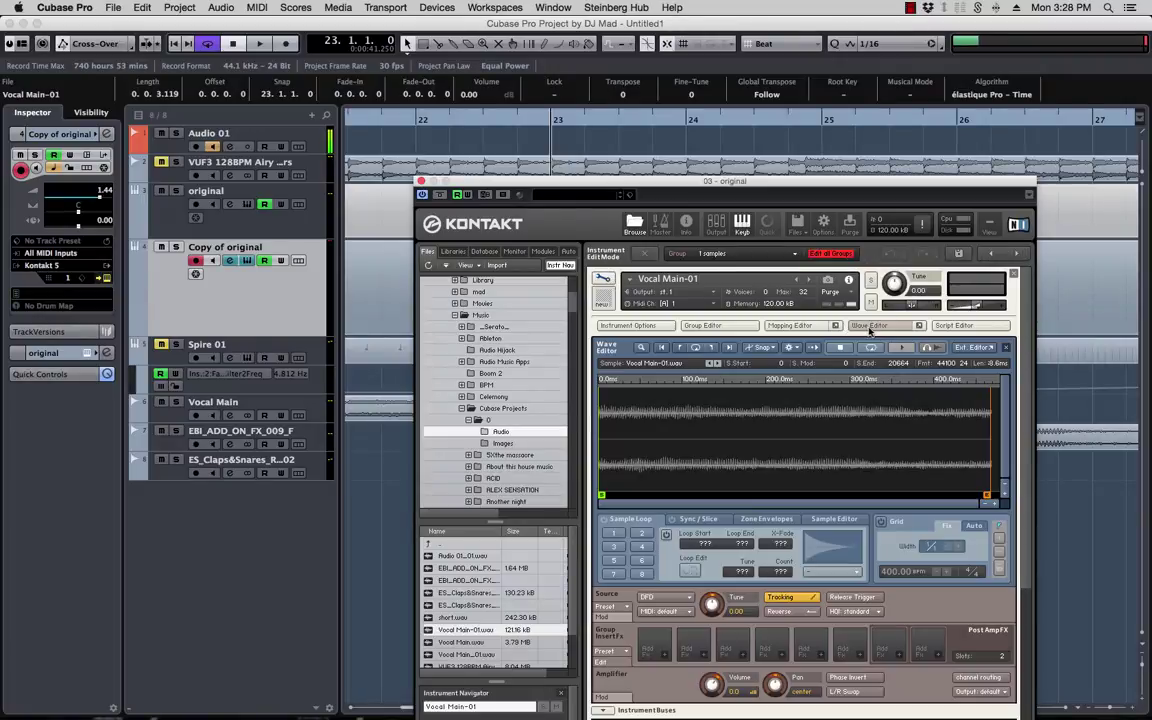
click(613, 533)
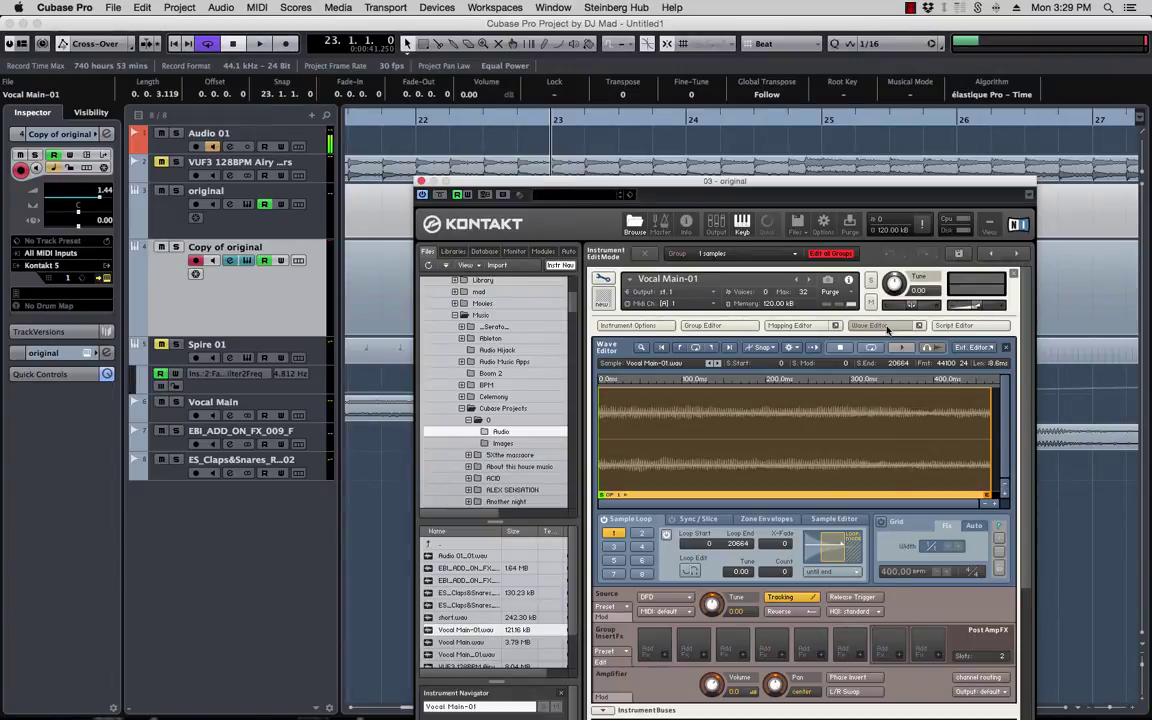
click(850, 325)
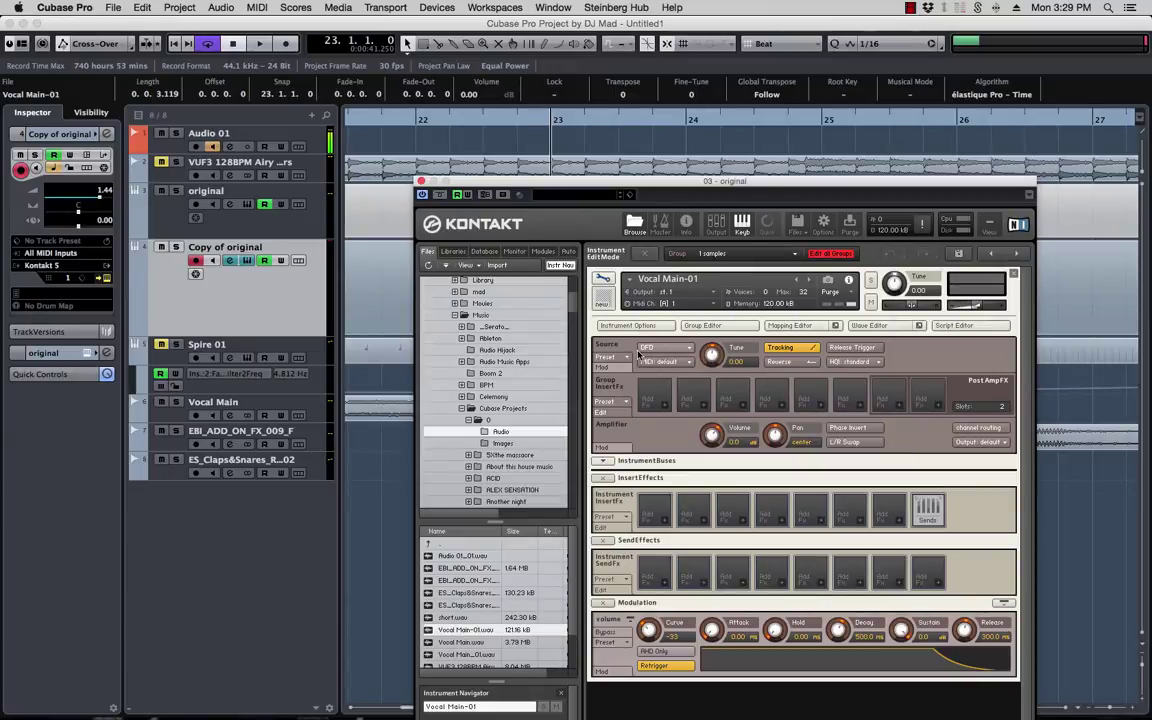
- Set Vocal Main-01's playback mode to Time Machine and show Kontakt's Host Automation list
click(690, 349)
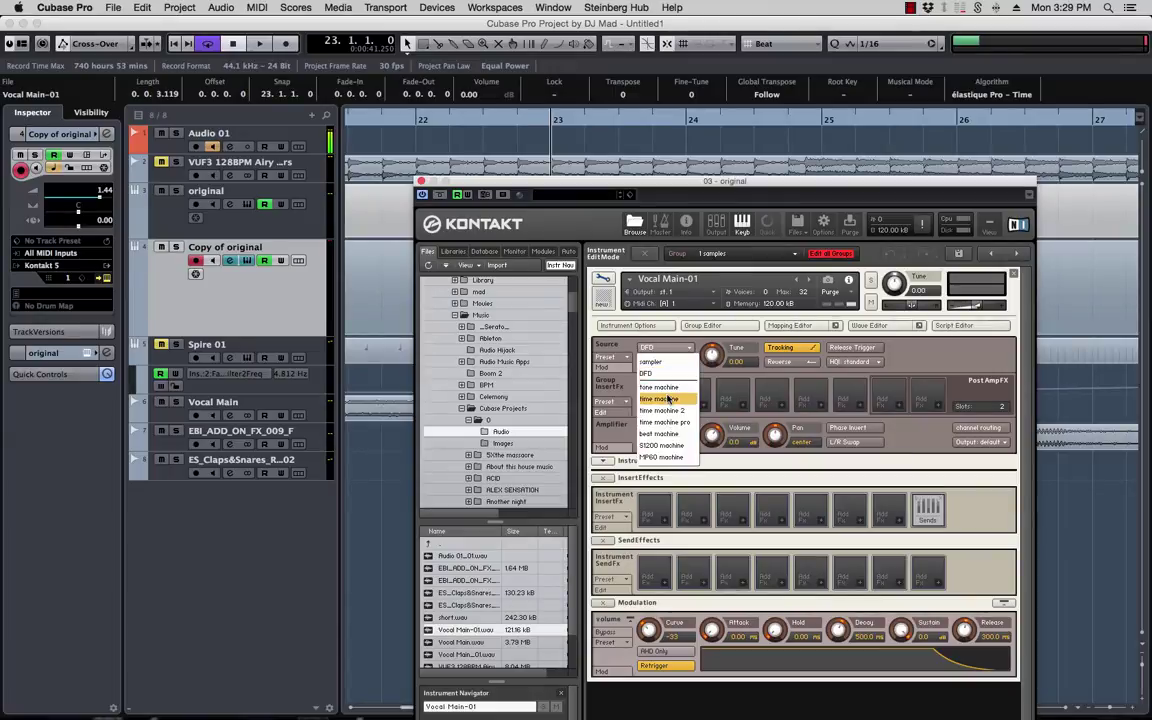
click(689, 399)
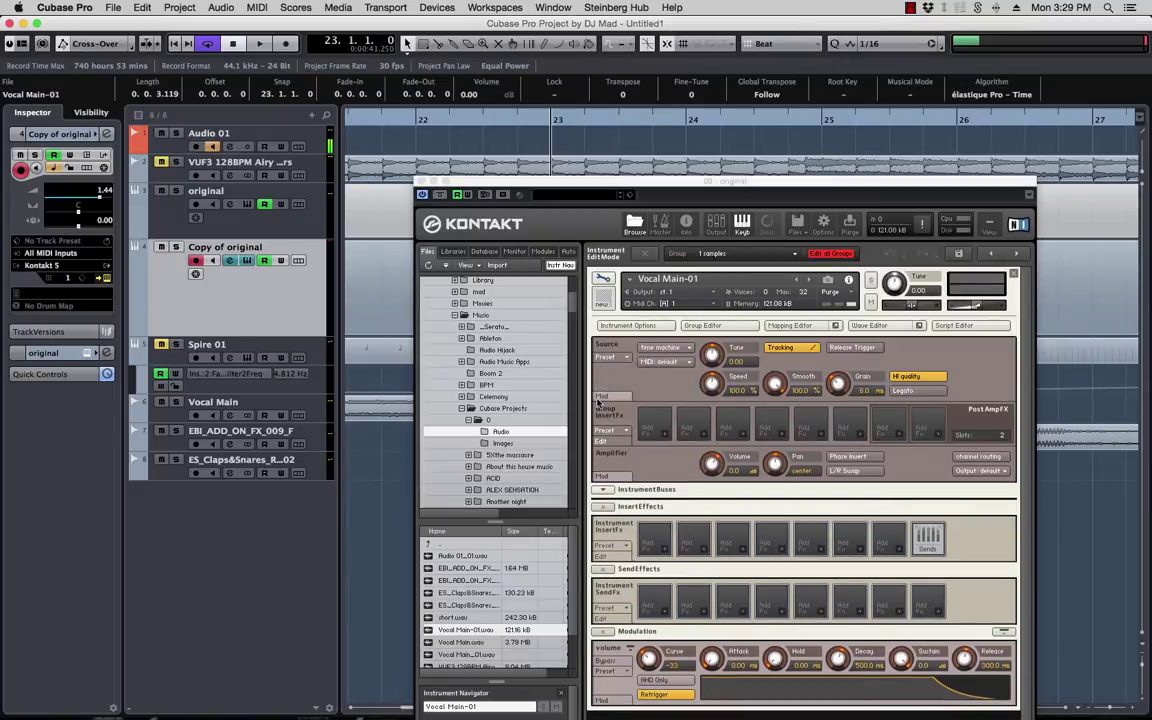
click(712, 362)
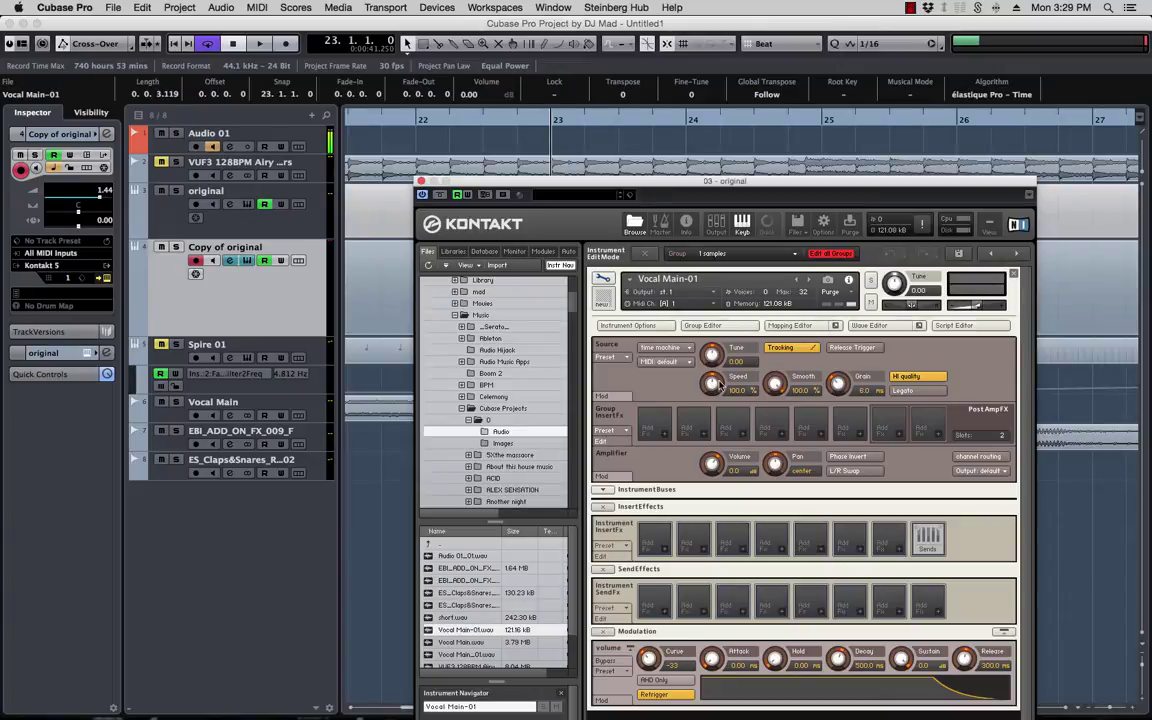
click(568, 251)
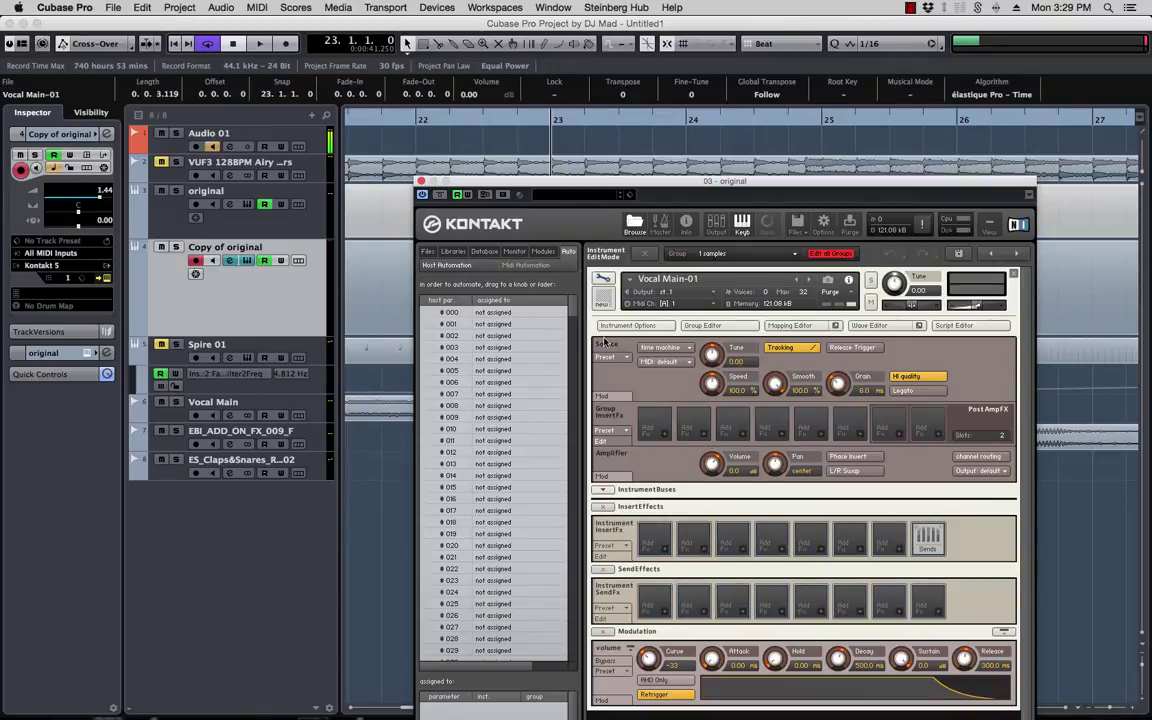
- Map host slot 000 to Speed and slot 001 to Tune, then hide Kontakt's browser with F1
drag(447, 314, 713, 385)
click(452, 325)
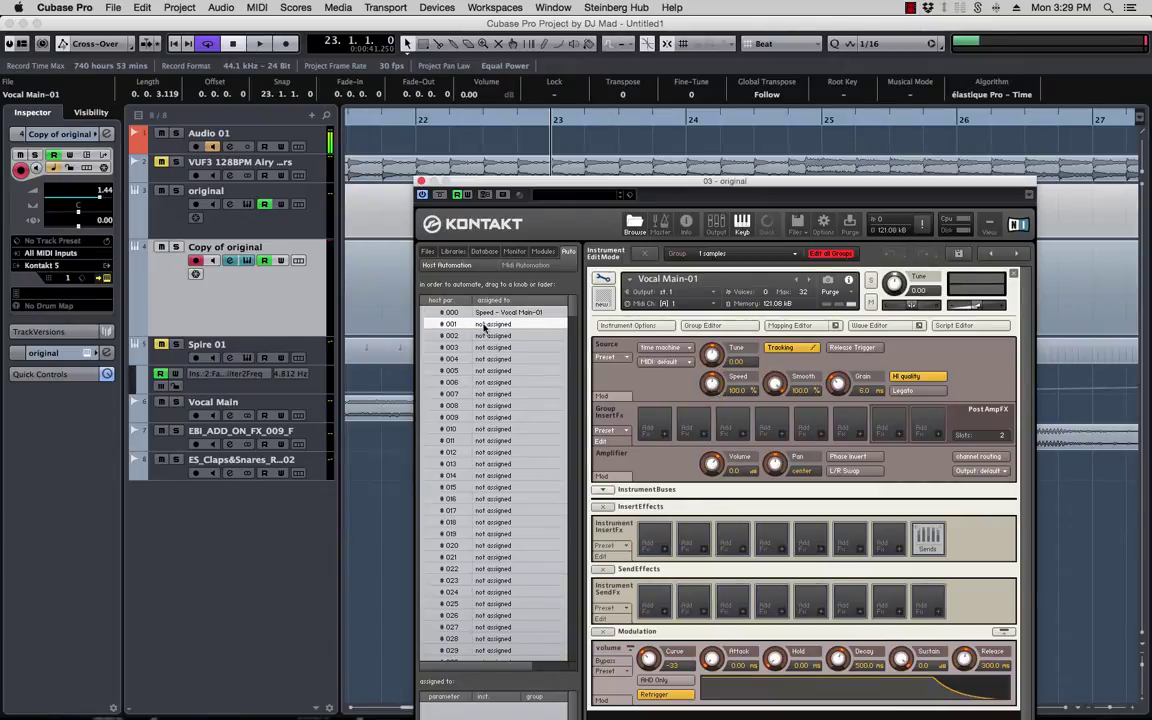
drag(713, 357, 713, 357)
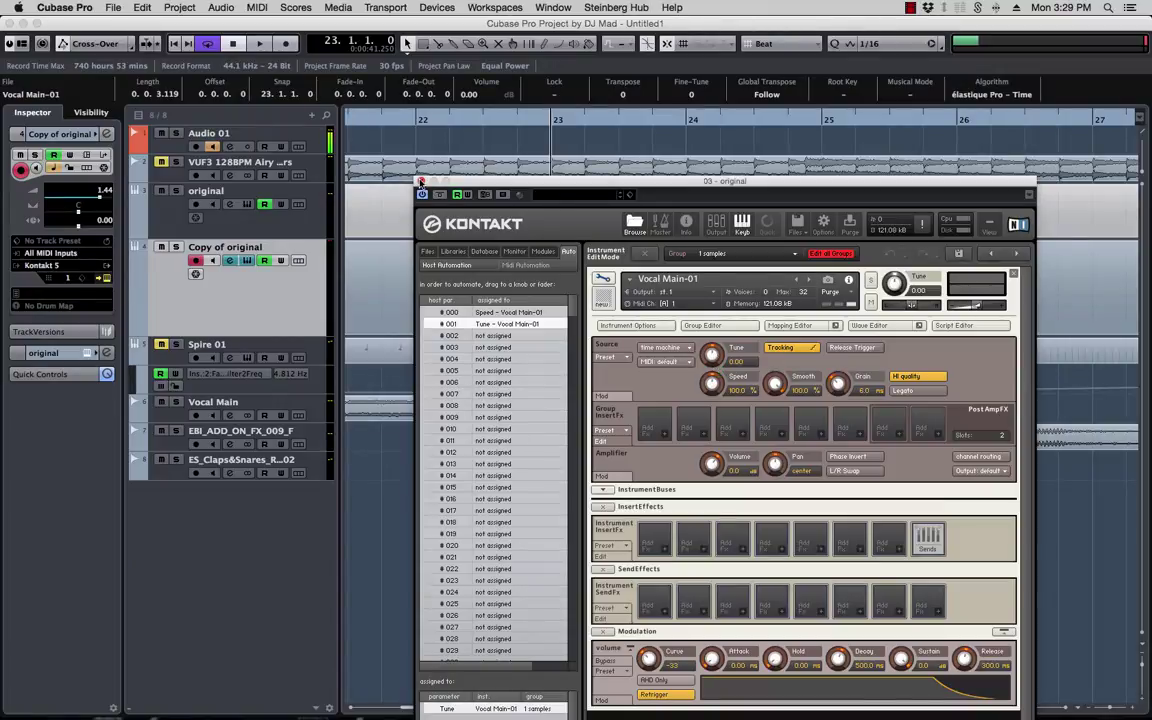
key(F1)
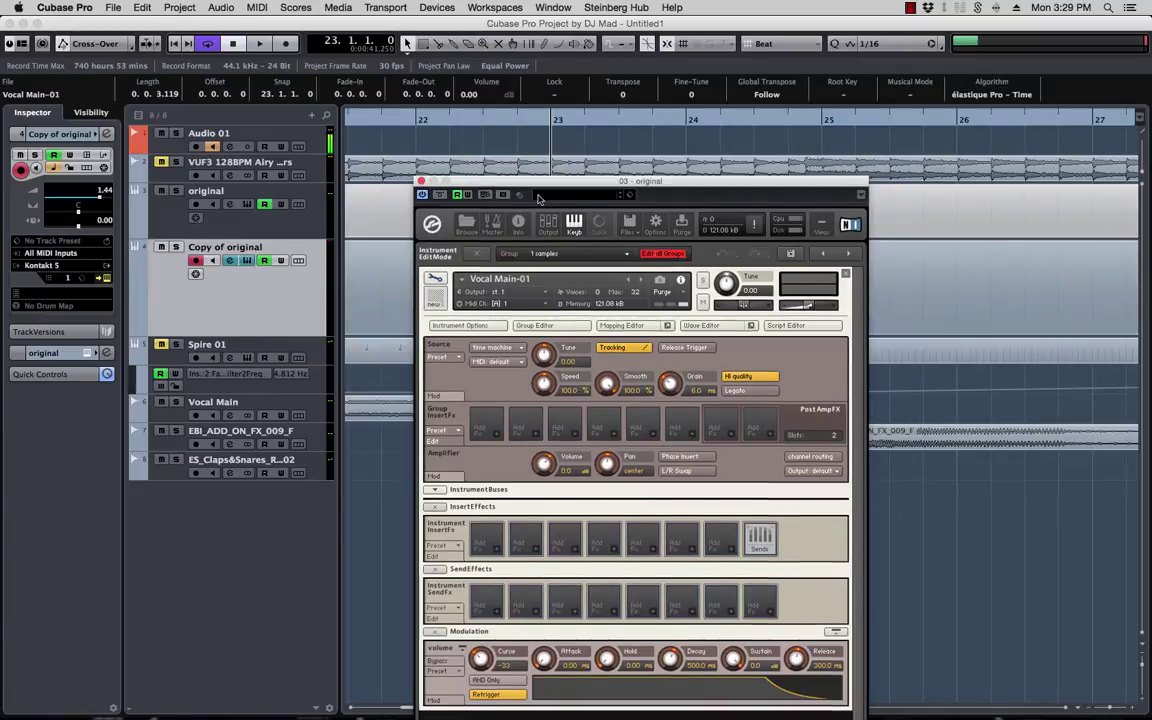
- Check the Kontakt 5 01 part's notes in the Key Editor, then expand Copy of original's automation lanes
drag(438, 183, 628, 388)
double_click(589, 298)
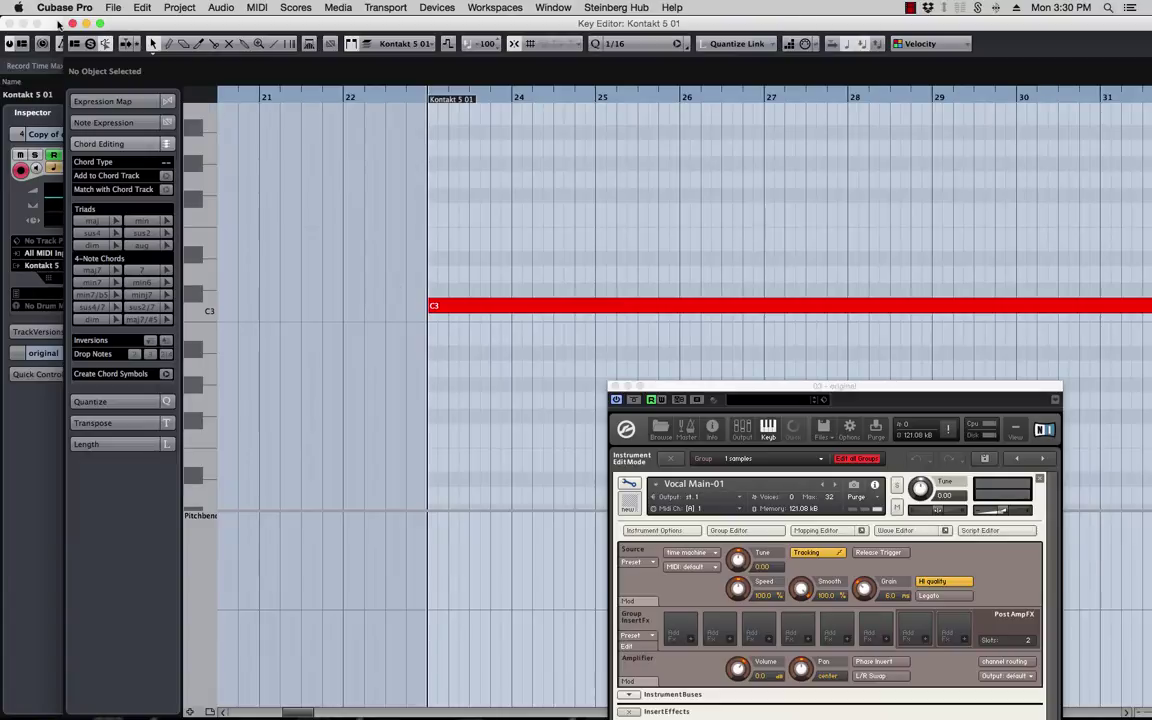
click(71, 22)
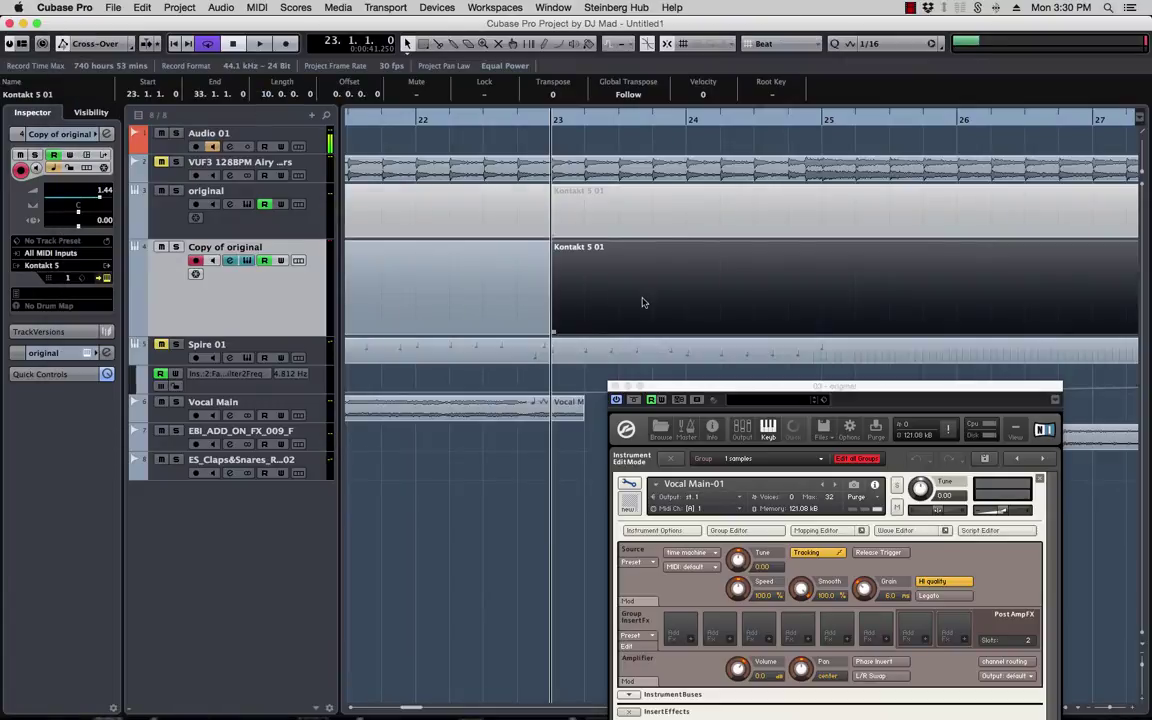
click(137, 331)
scroll(514, 373, left, 3)
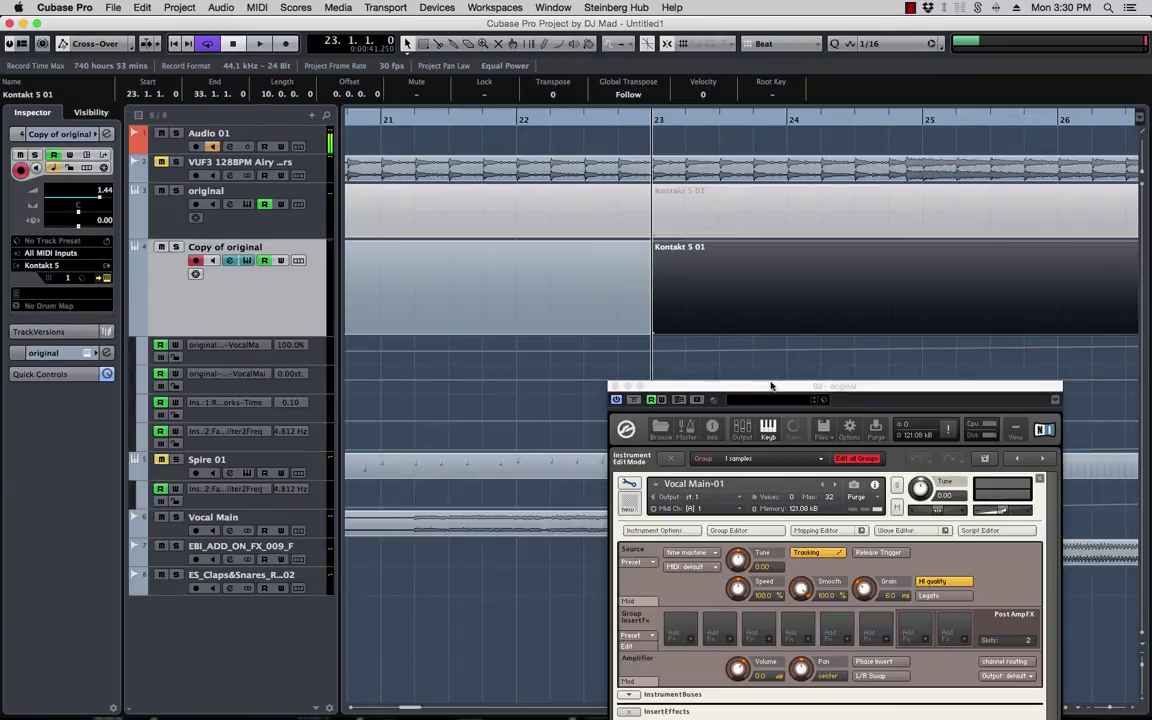
- Audition the vocal chop and show the Vocal Main-01.wav waveform in Kontakt's Wave Editor
drag(755, 387, 790, 323)
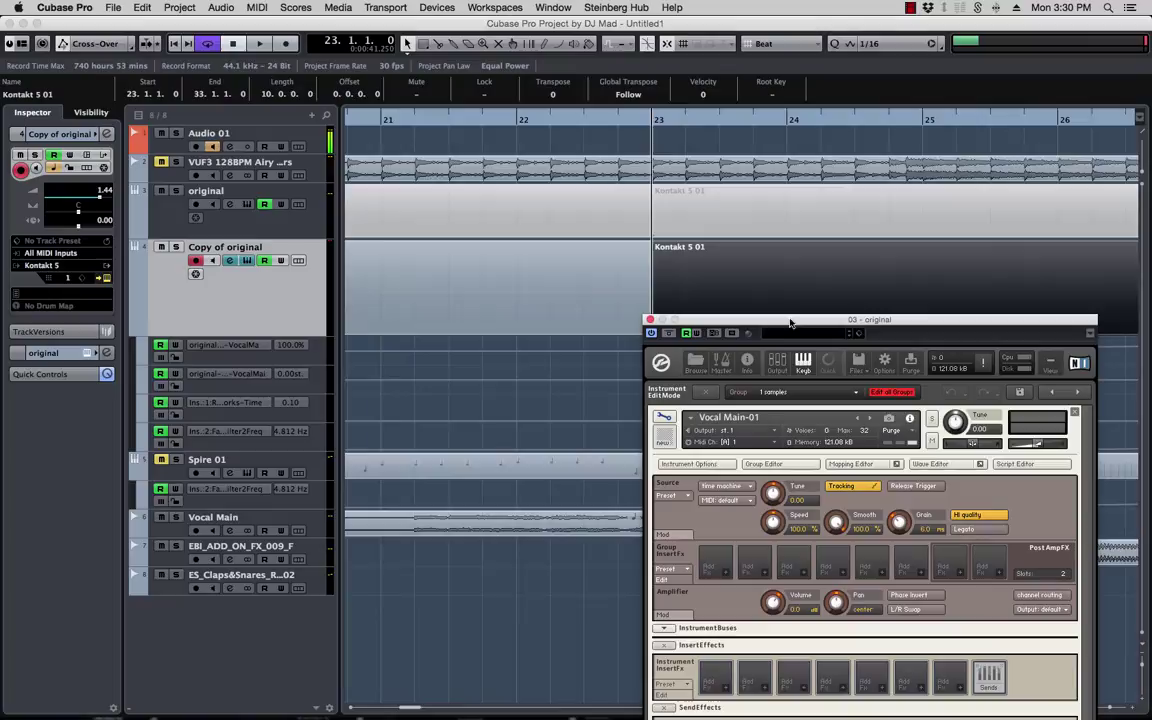
key(space)
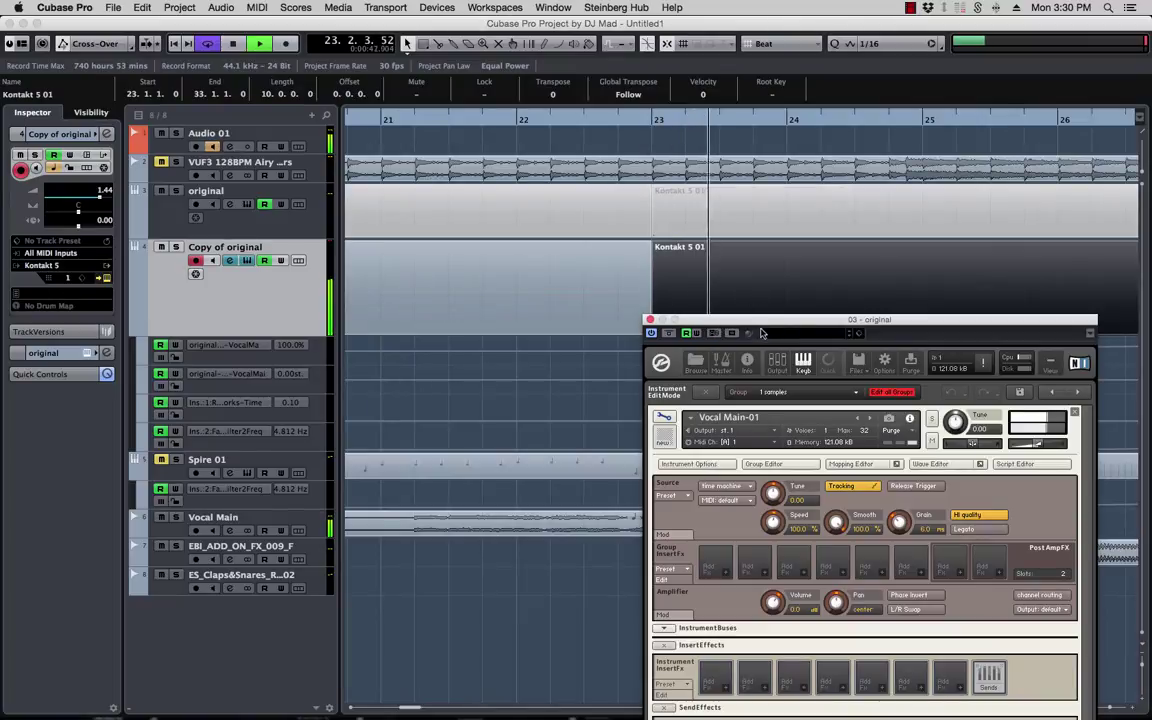
key(space)
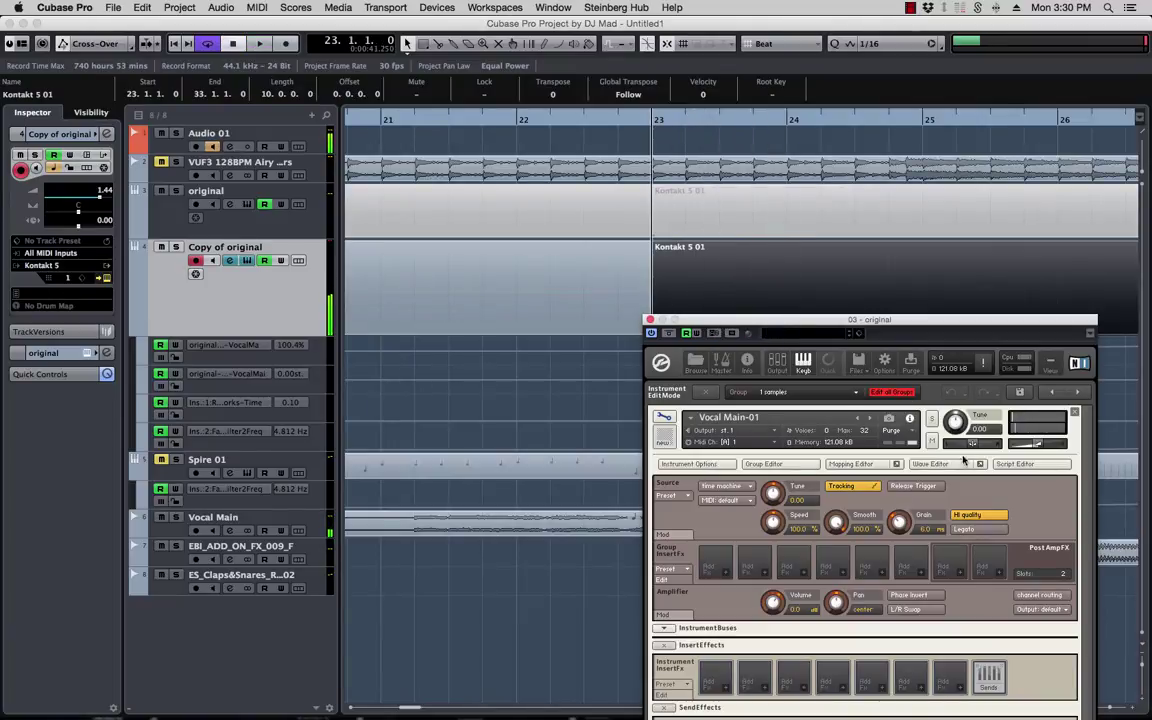
click(930, 464)
key(space)
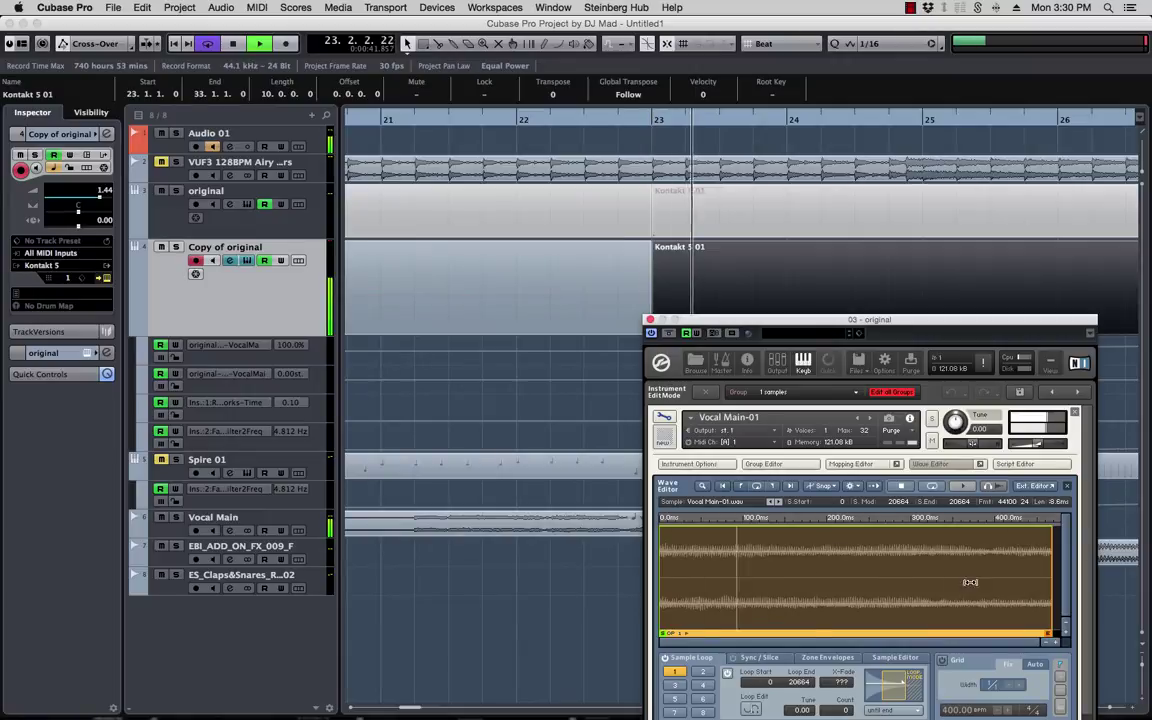
key(space)
drag(769, 322, 1109, 262)
- Select the Vocal Main clip, play from bar 23, and close Kontakt's waveform view
click(676, 528)
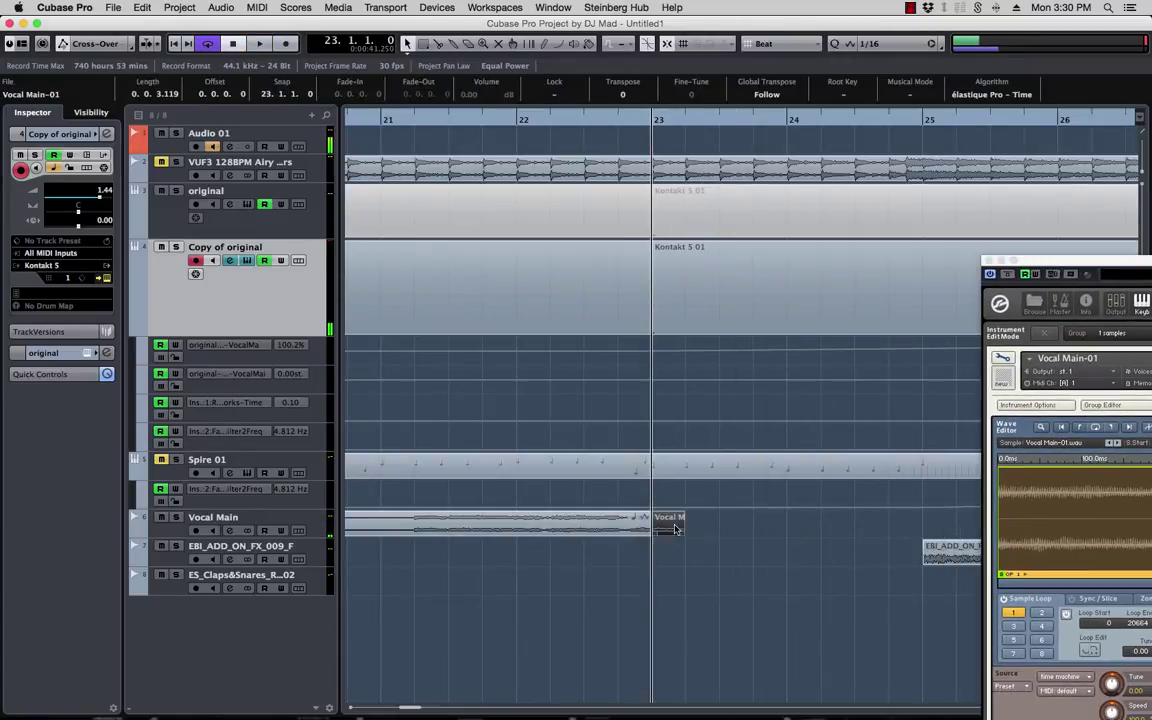
key(space)
key(space)
drag(1087, 270, 605, 198)
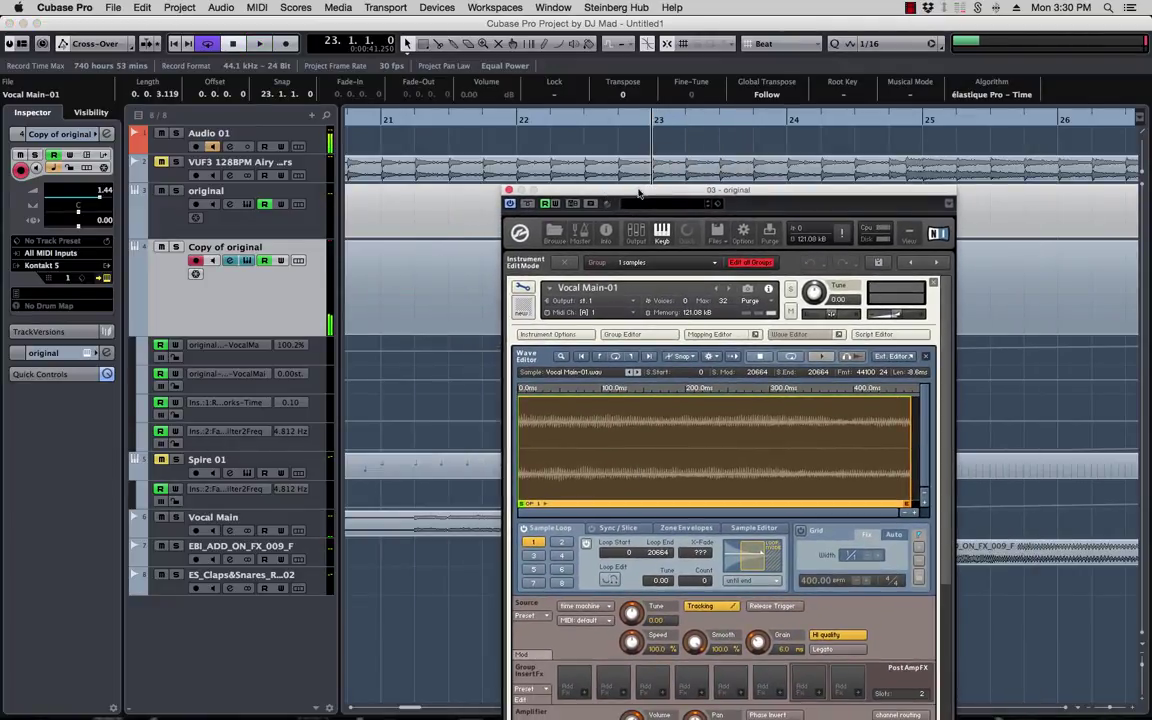
click(790, 334)
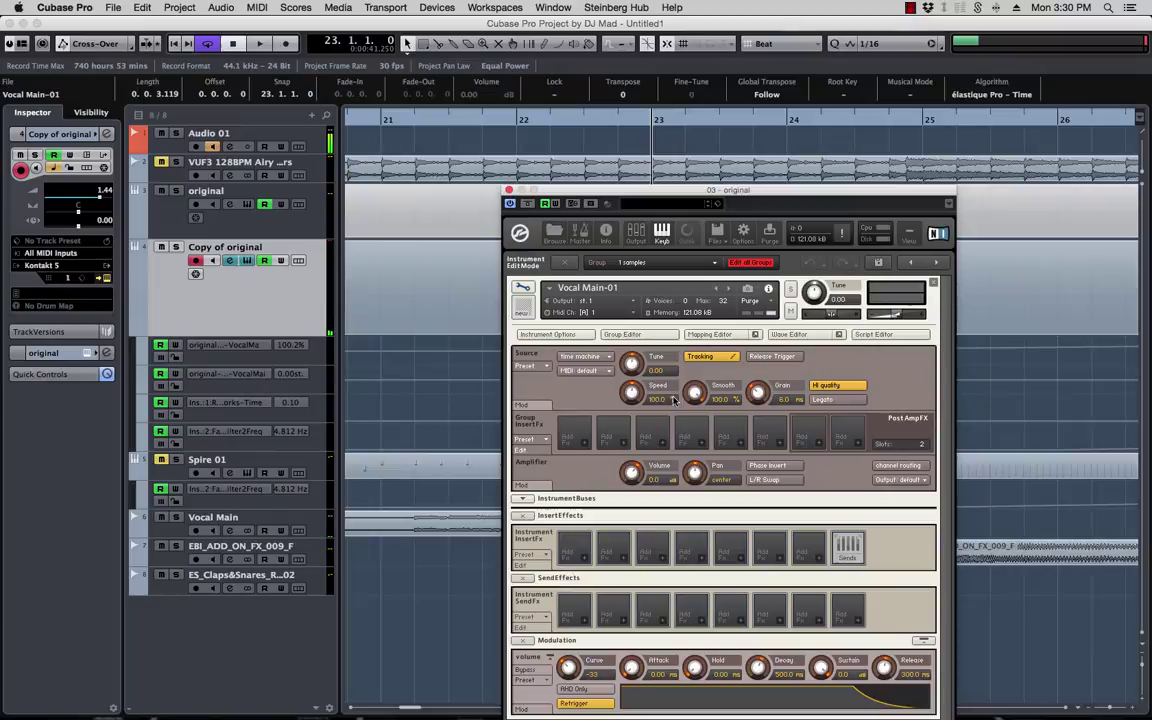
- Enable Write automation and record Speed and Tune knob moves during a playback pass
click(557, 204)
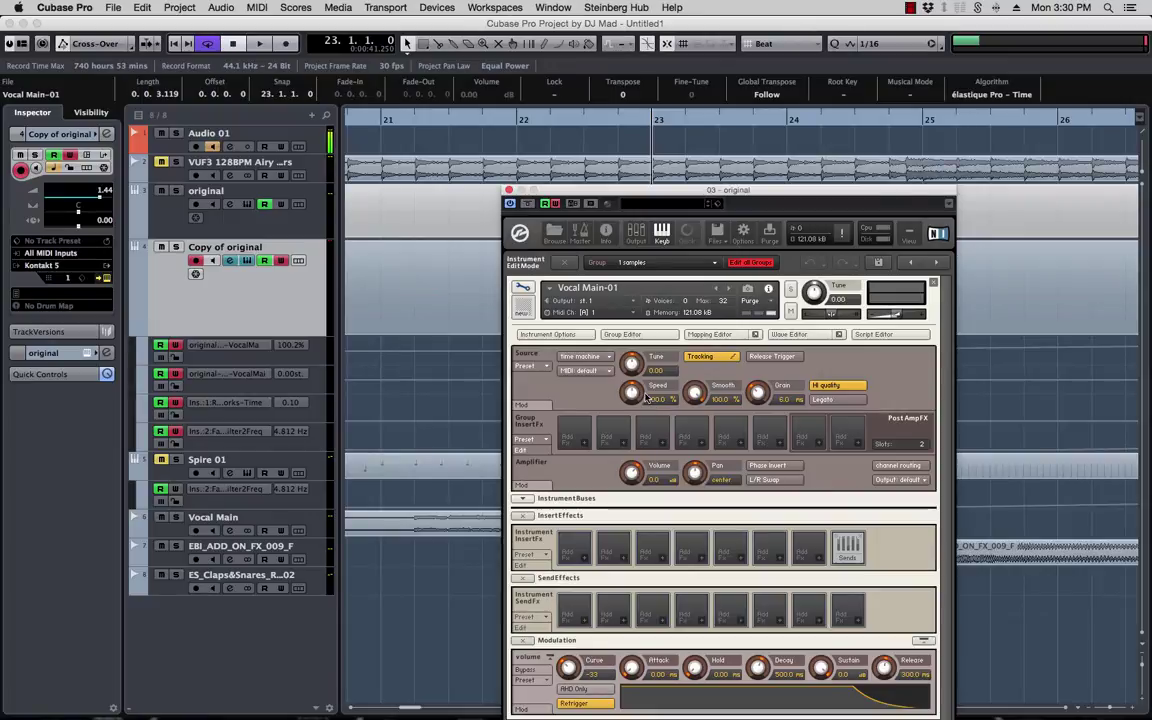
key(space)
click(647, 398)
click(632, 370)
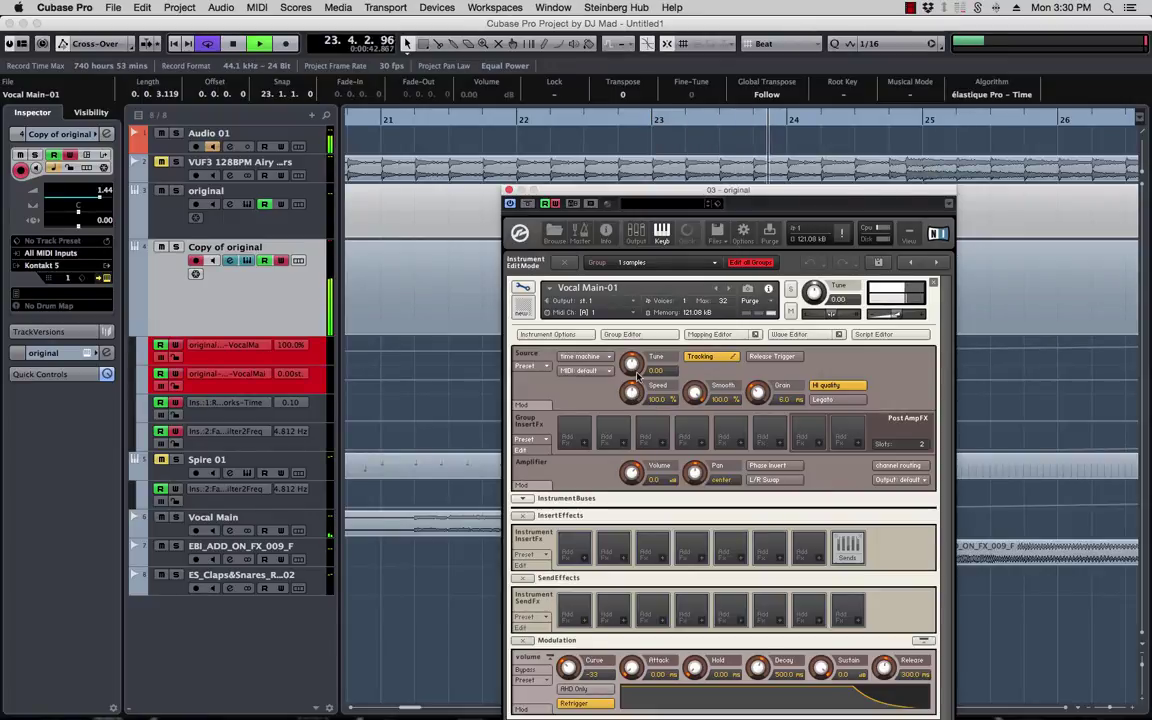
key(space)
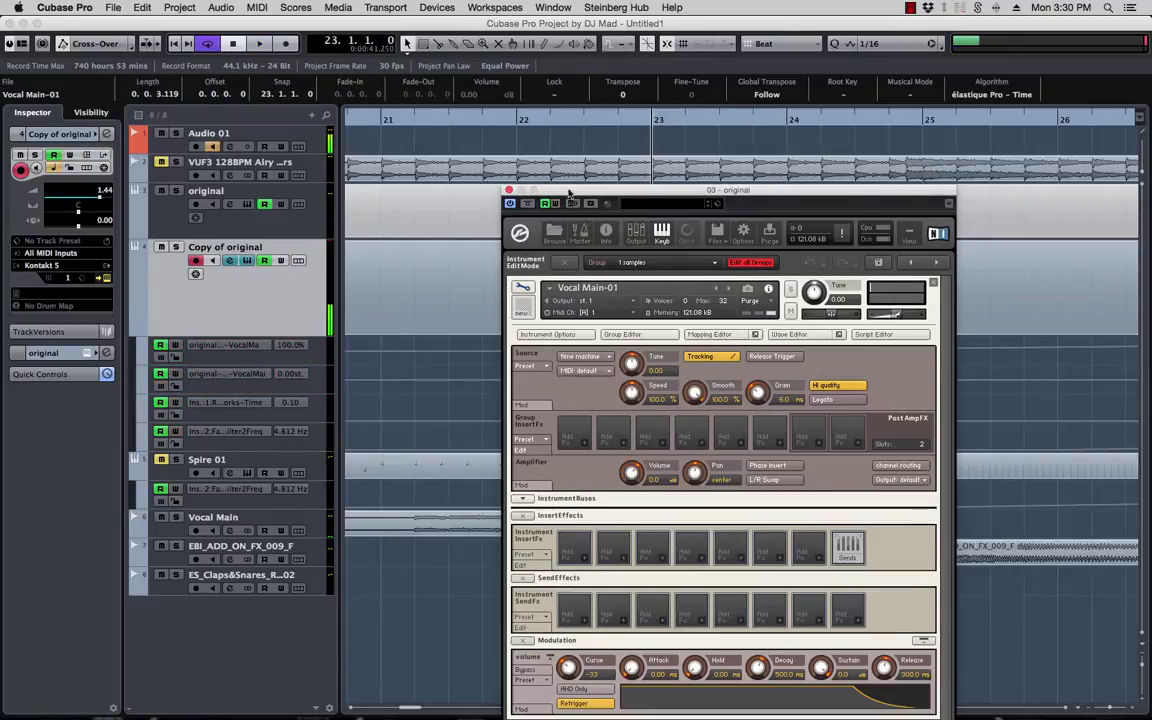
drag(569, 193, 989, 297)
- Enlarge the Speed and Tune lanes and select the Speed point at bar 32 (100.00)
click(295, 352)
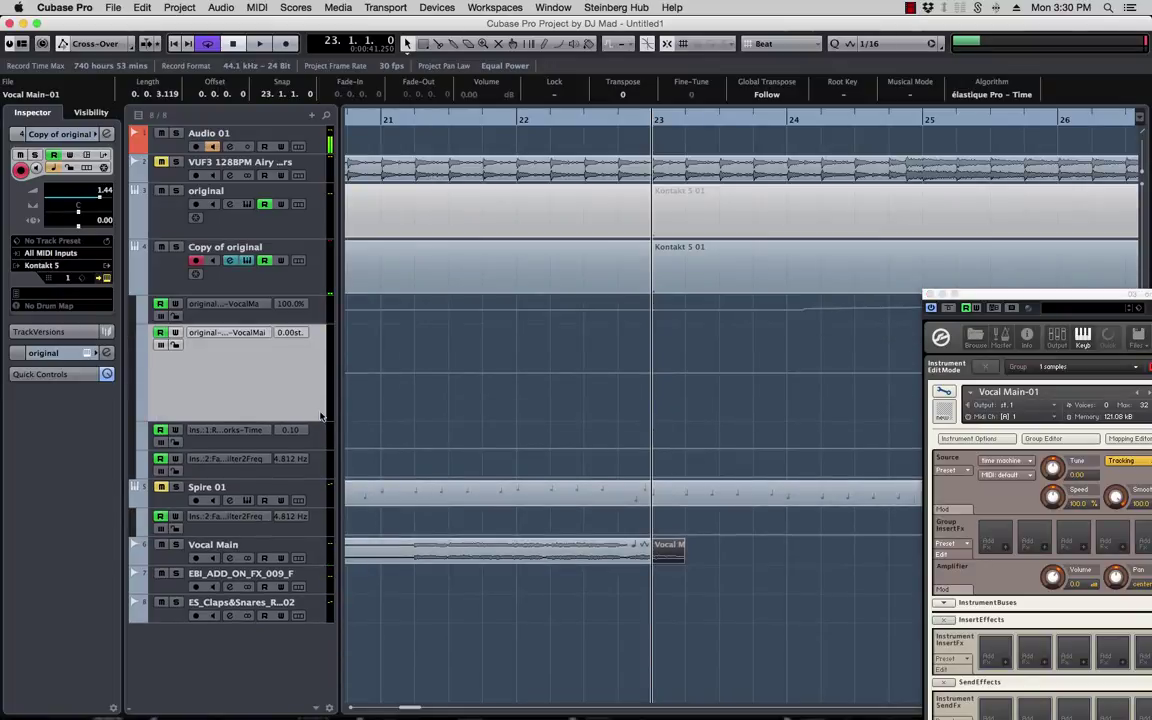
scroll(681, 368, right, 3)
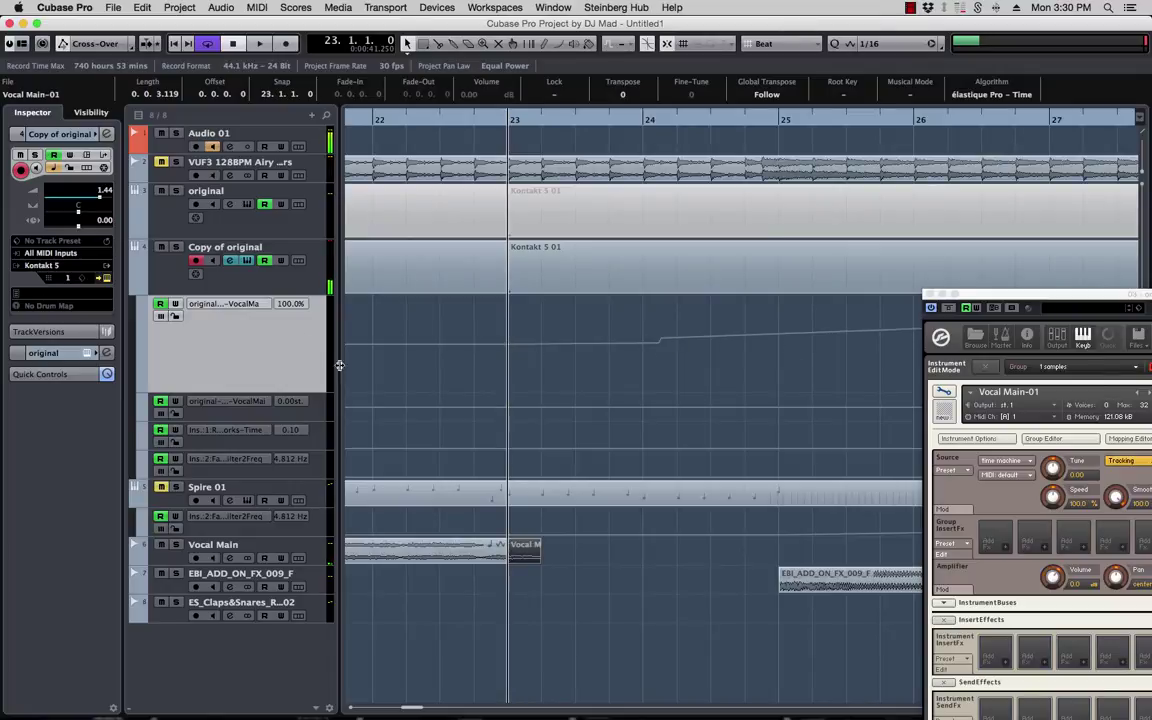
click(310, 420)
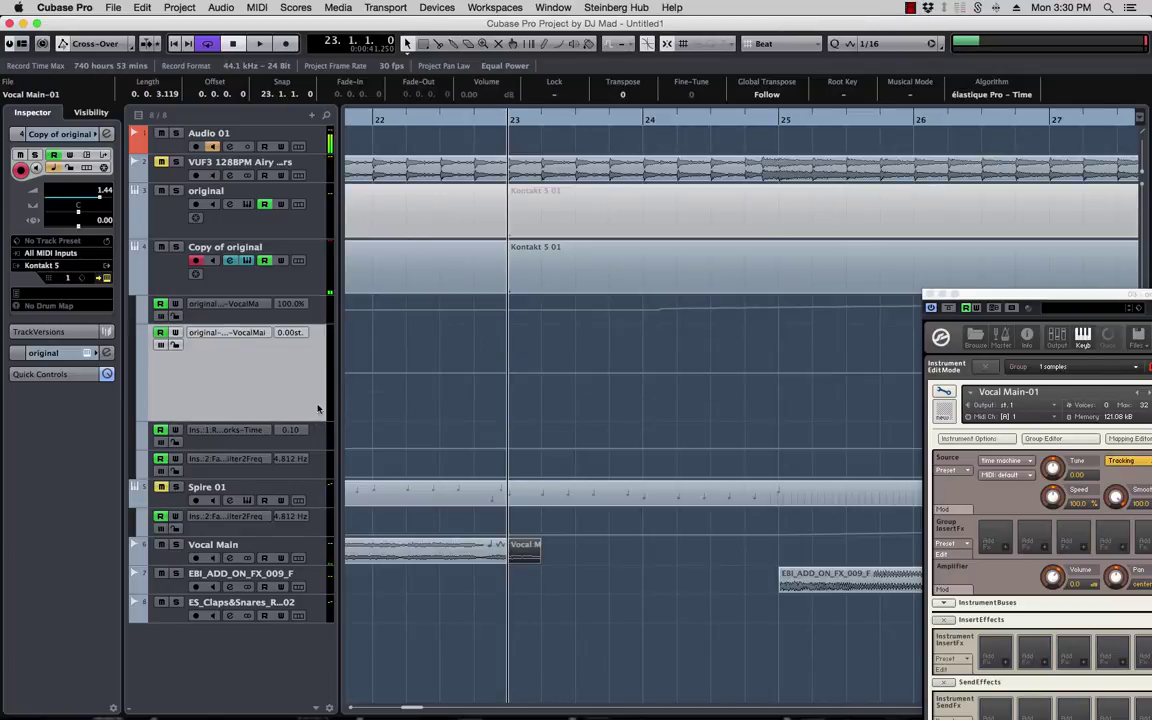
click(313, 316)
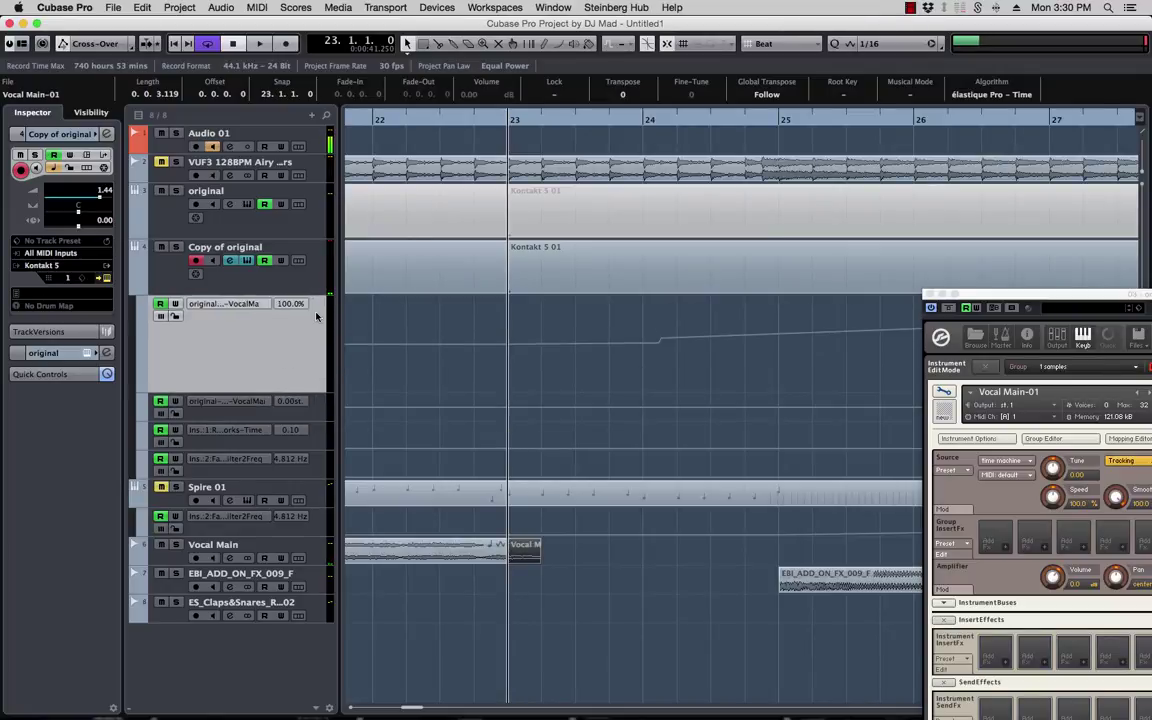
click(660, 342)
click(693, 382)
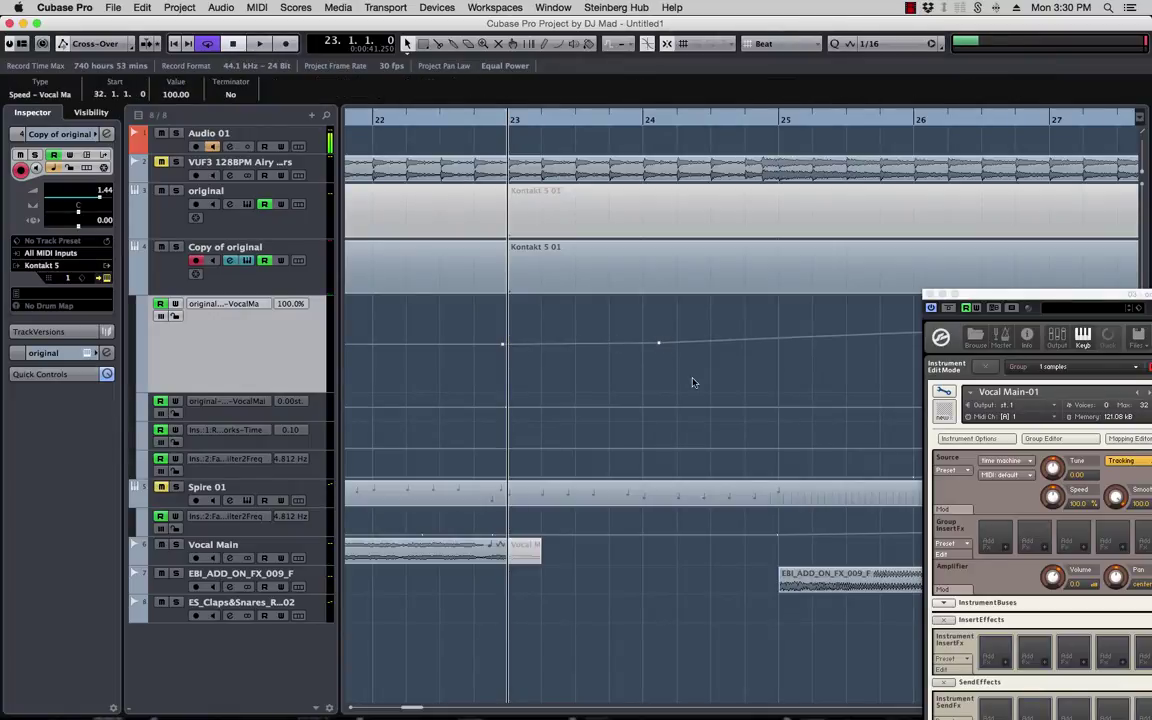
- Expand the Tune automation lane and bring the Kontakt window fully into view
scroll(669, 355, right, 10)
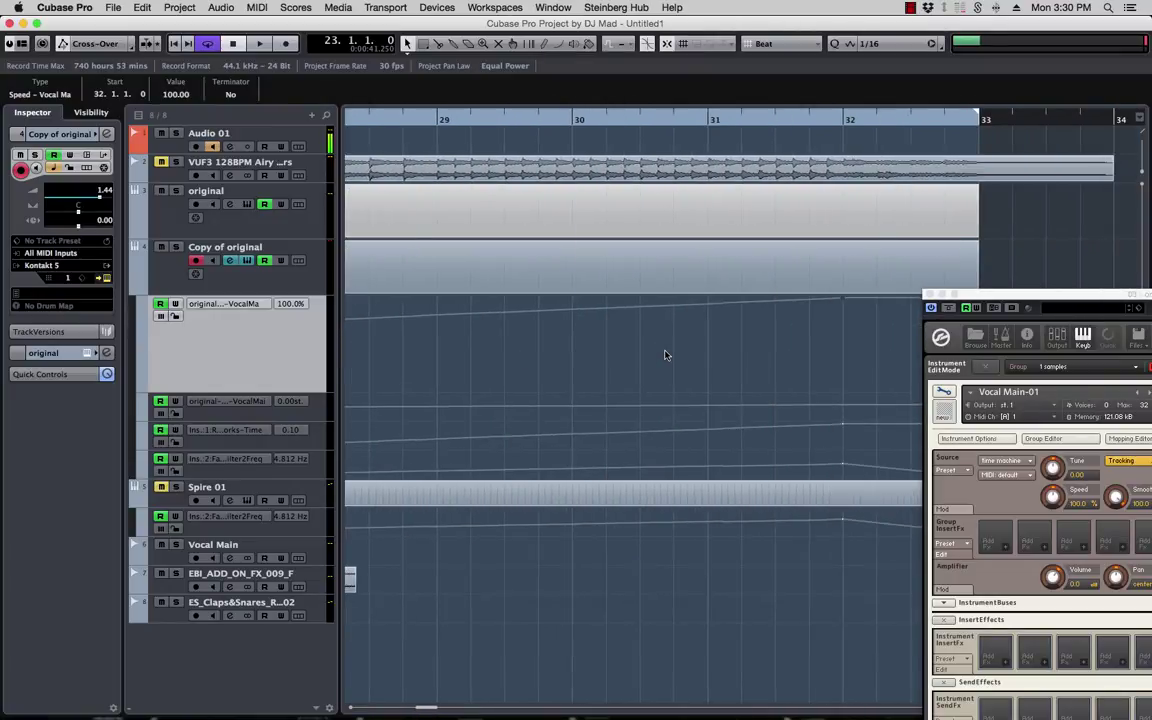
scroll(445, 393, left, 3)
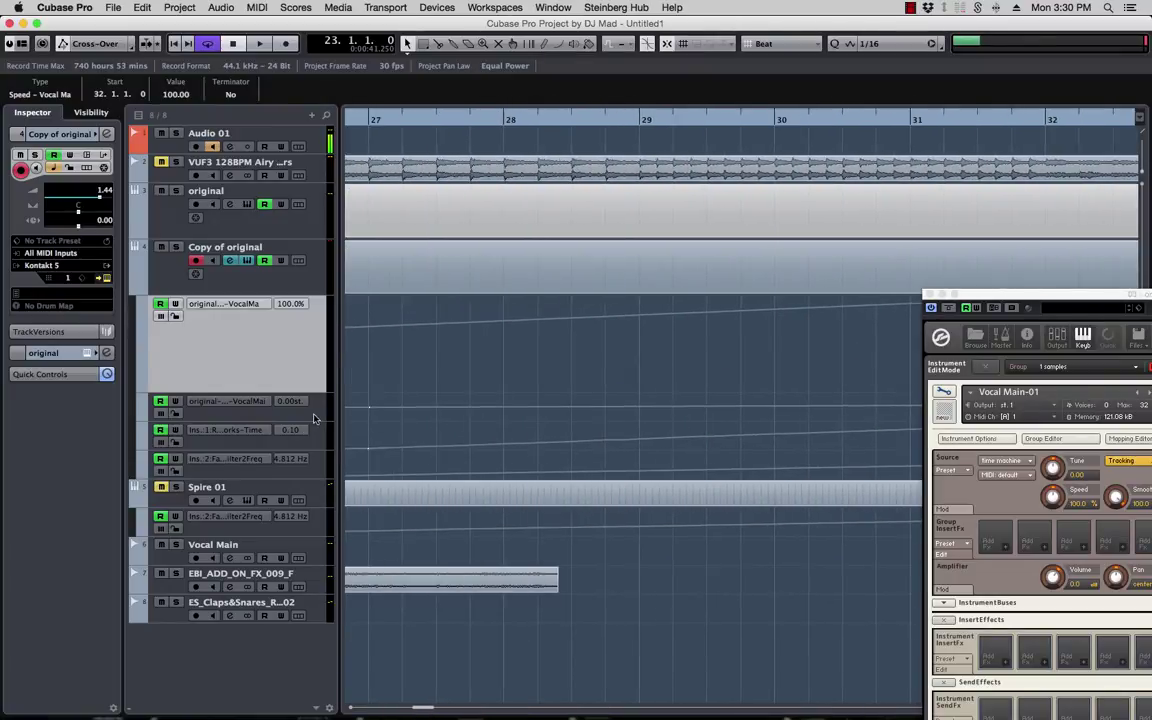
click(380, 397)
scroll(380, 397, left, 5)
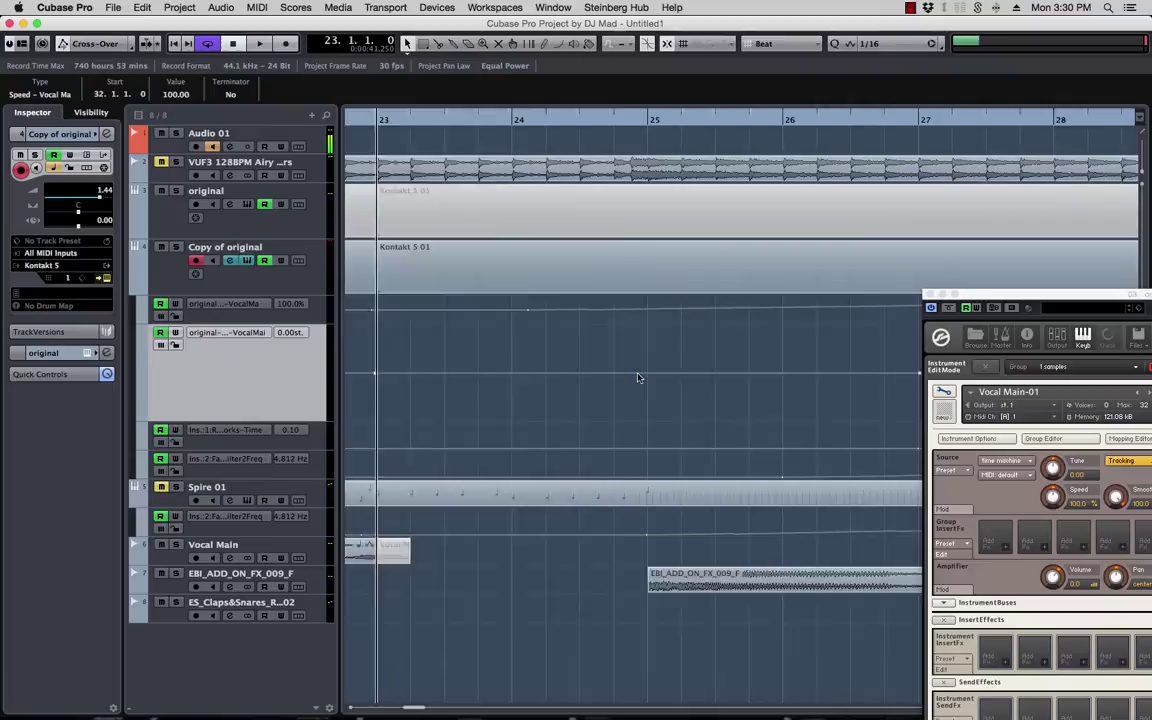
scroll(638, 377, right, 10)
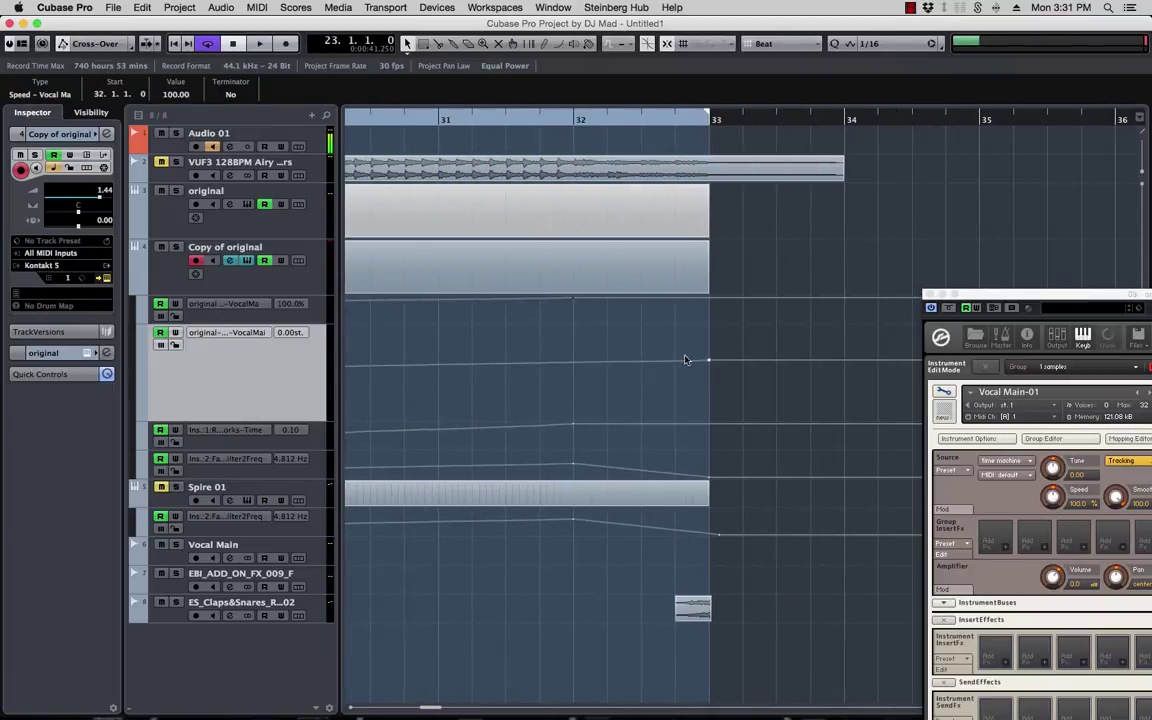
scroll(719, 367, left, 2)
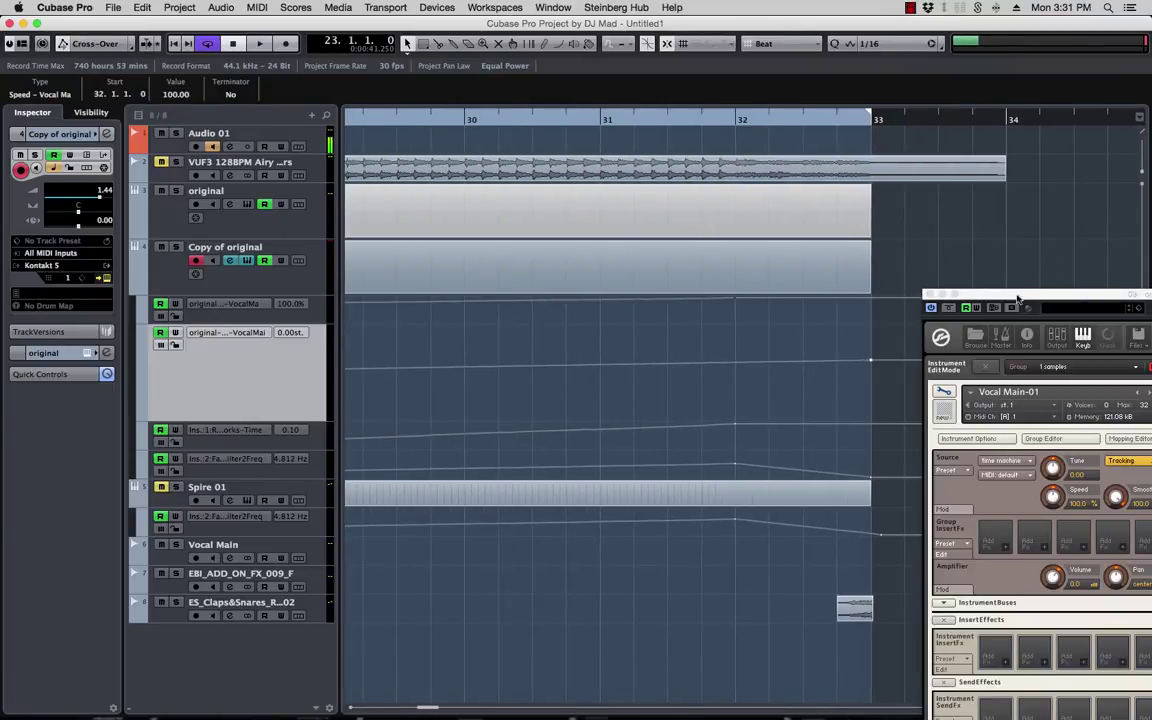
drag(1018, 299, 613, 203)
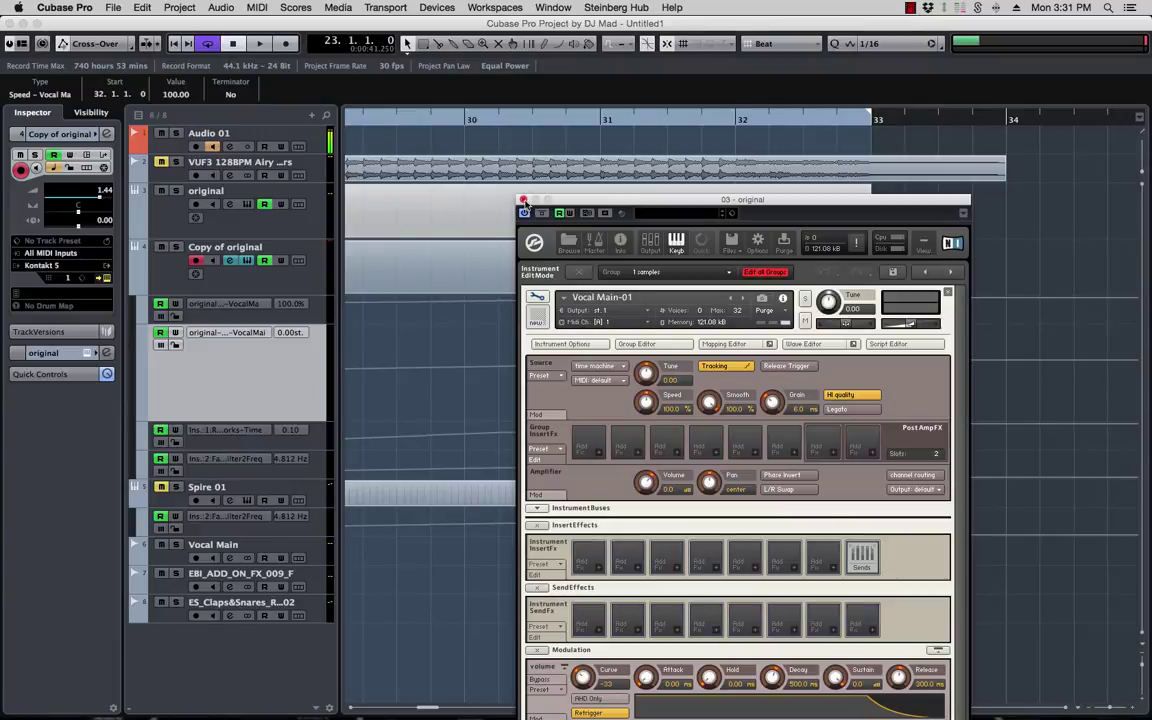
- Close Kontakt and open Copy of original's RoomWorks insert editor from its channel settings
click(522, 201)
scroll(670, 337, left, 6)
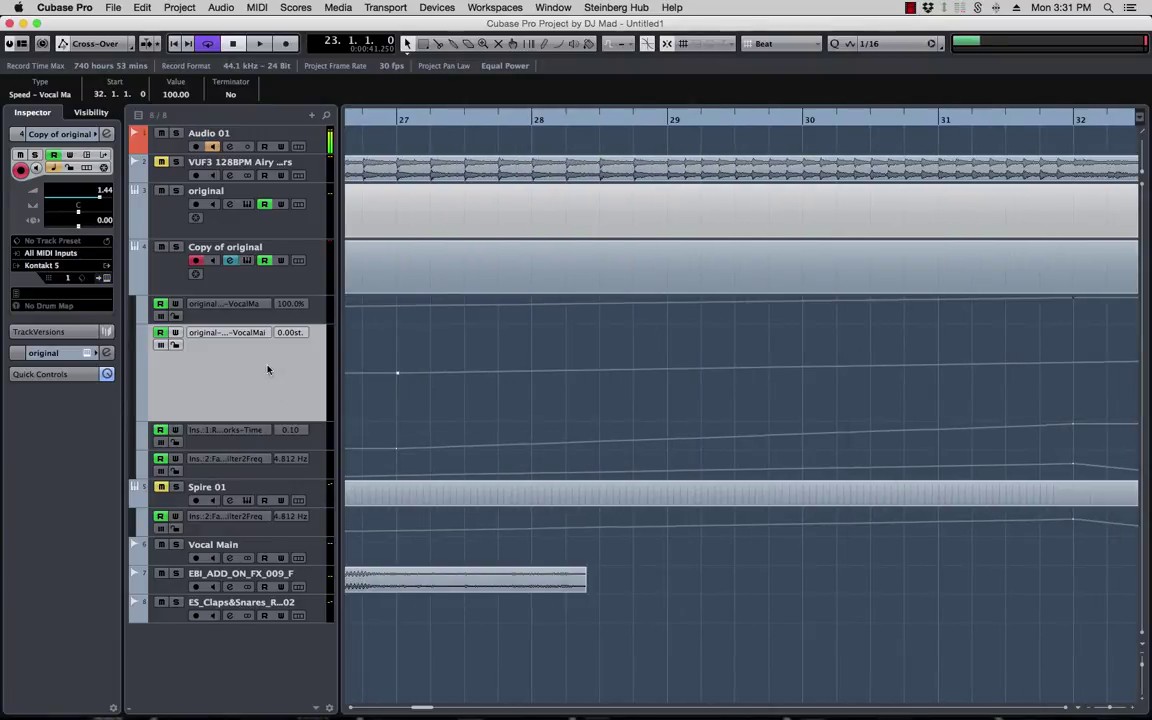
click(242, 283)
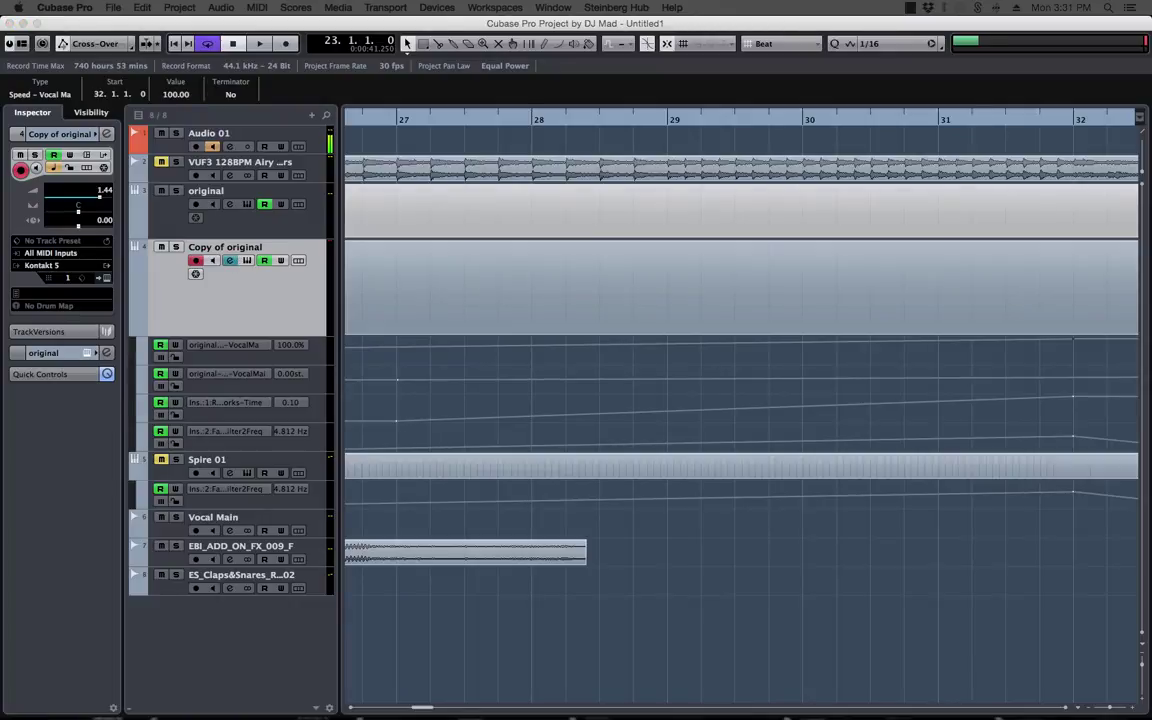
key(e)
click(330, 265)
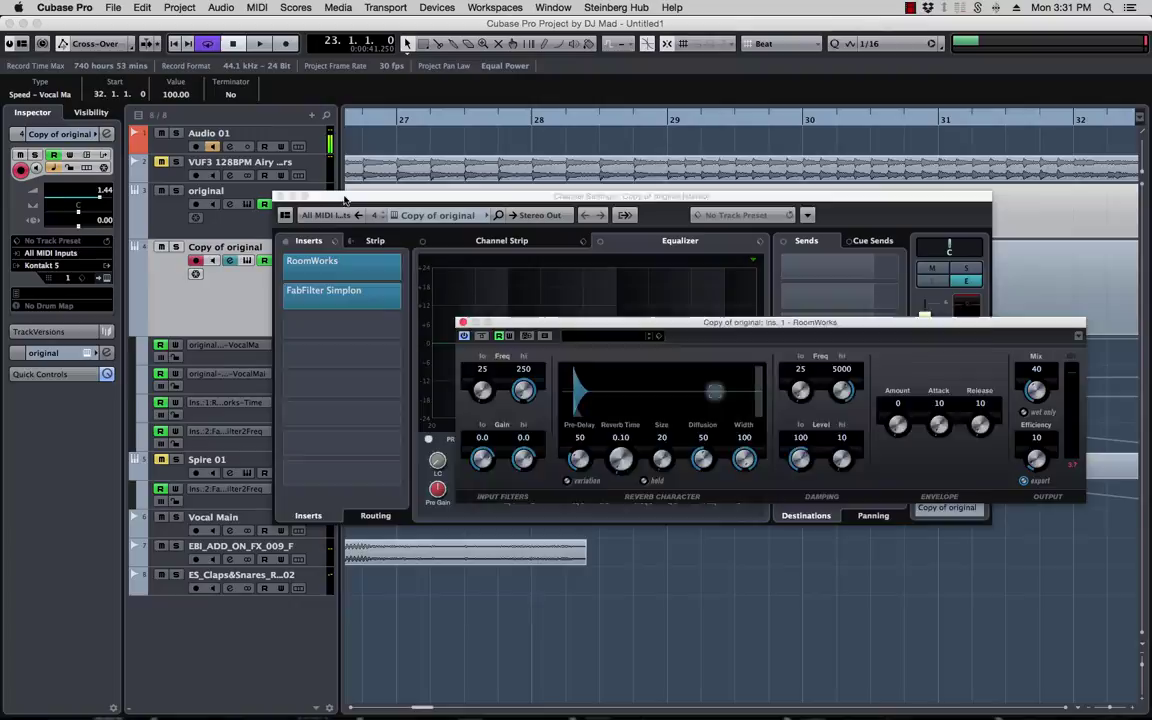
click(283, 196)
- Select the Reverb Time lane and place the playhead in bar 31, showing Reverb Time 11.77
drag(708, 325, 694, 445)
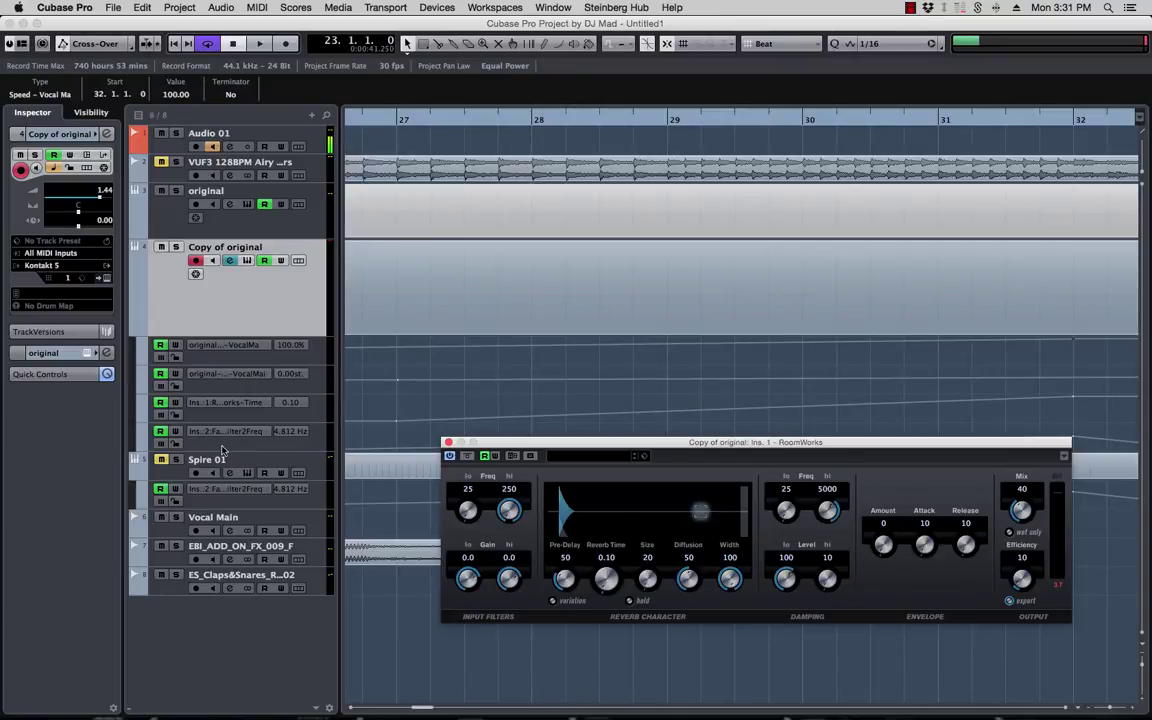
click(246, 421)
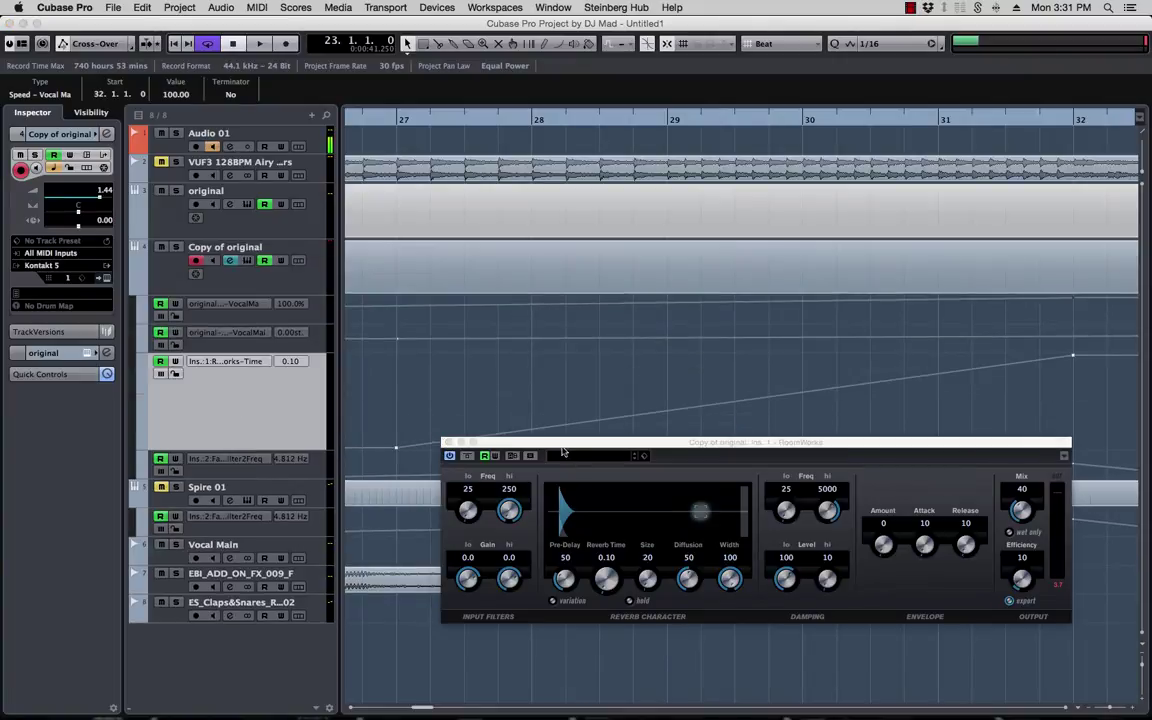
drag(609, 440, 569, 470)
scroll(761, 404, right, 5)
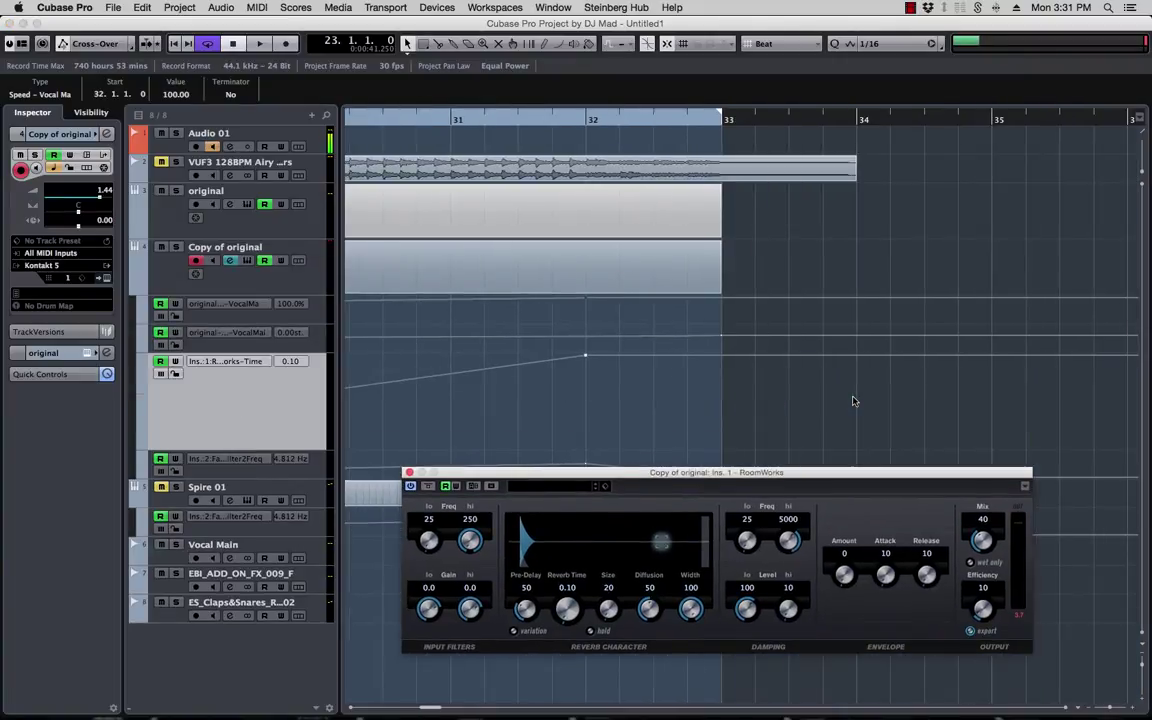
scroll(490, 365, left, 2)
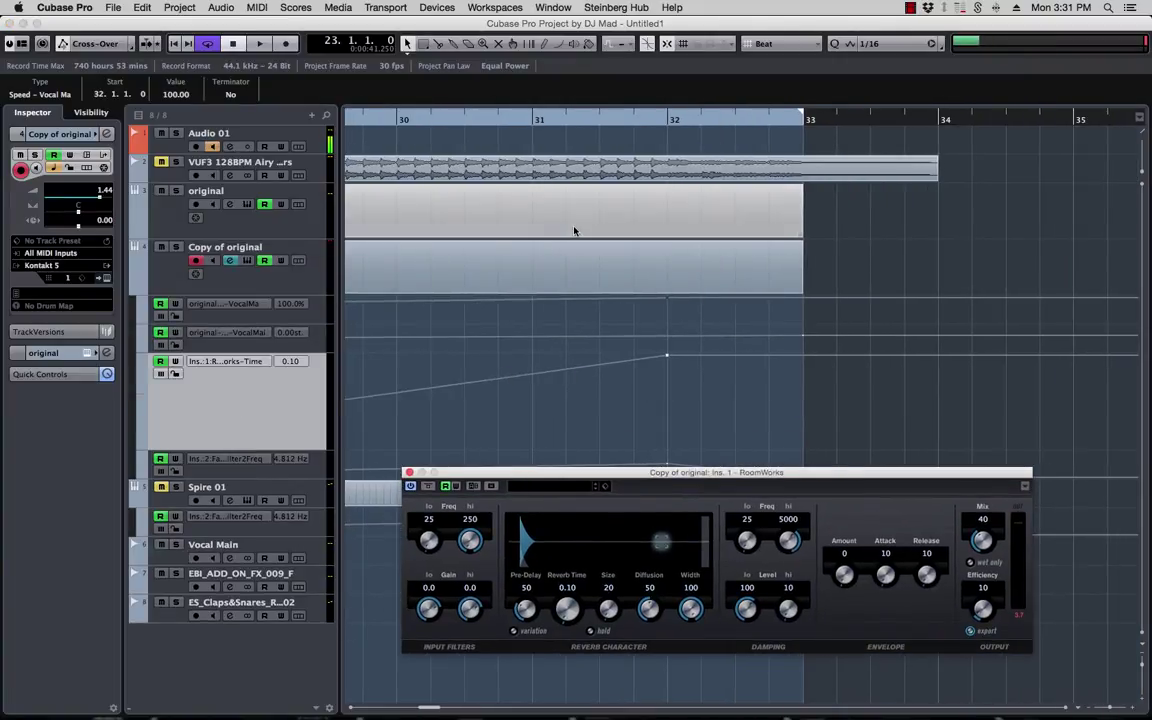
click(600, 116)
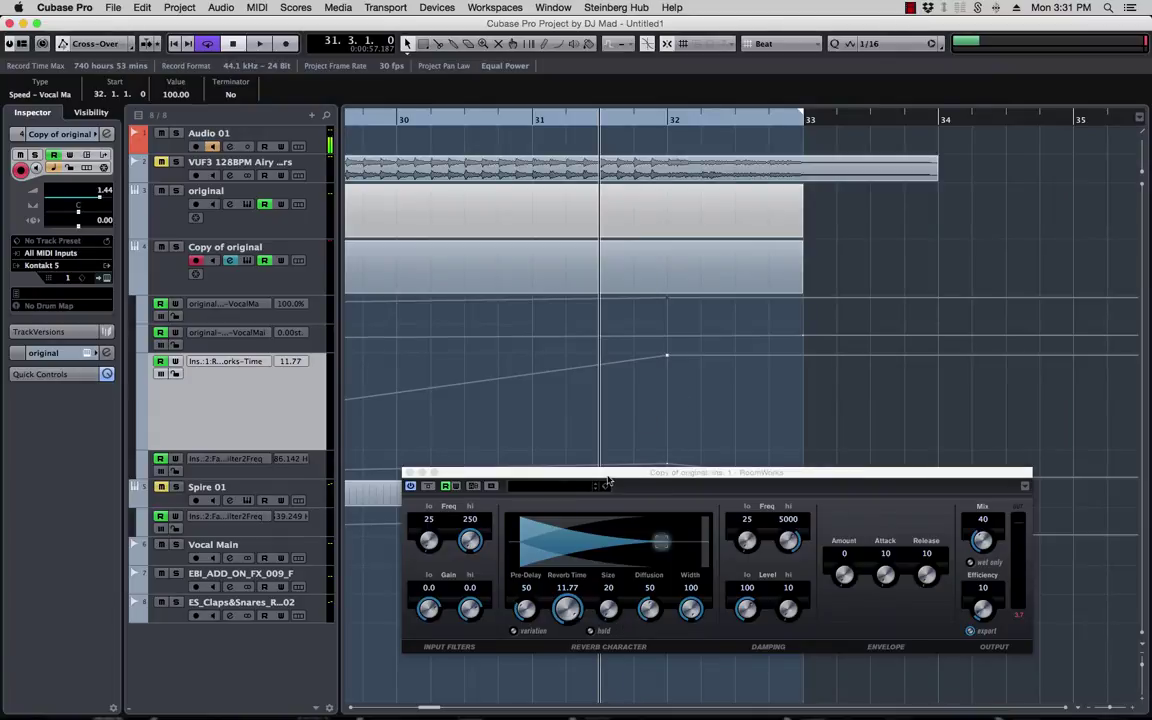
drag(586, 476, 603, 519)
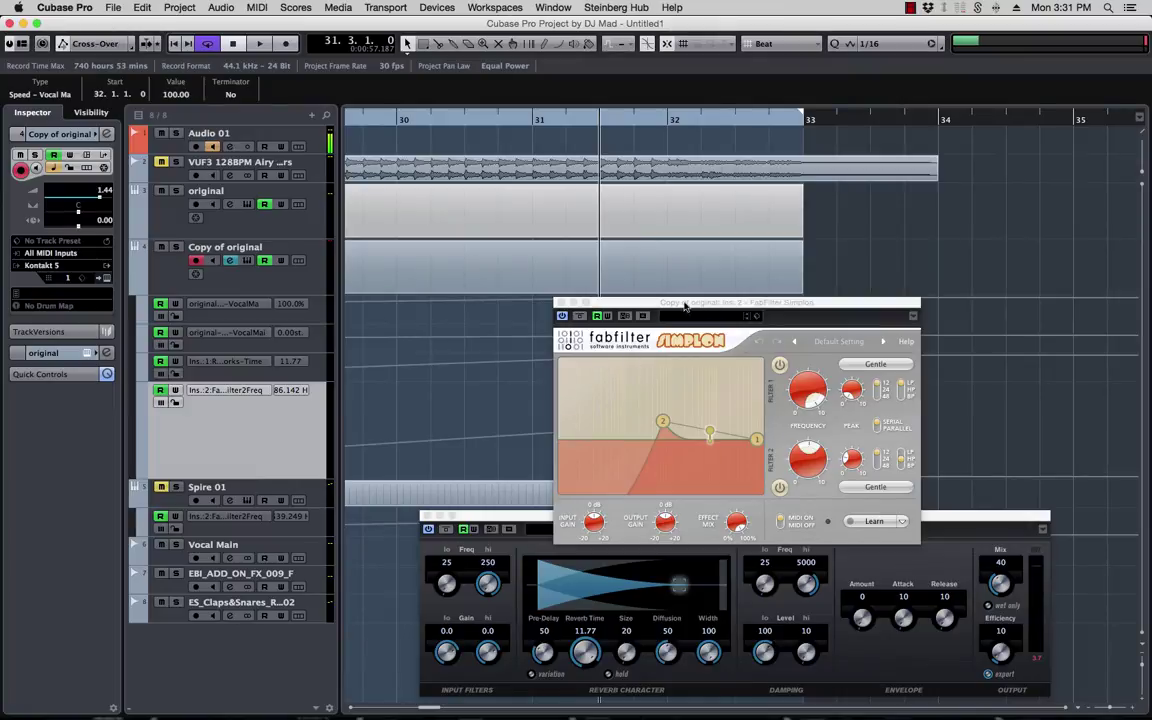
- Move the Simplon window to the upper left and select Spire 01's filter-frequency automation lane
drag(685, 305, 313, 119)
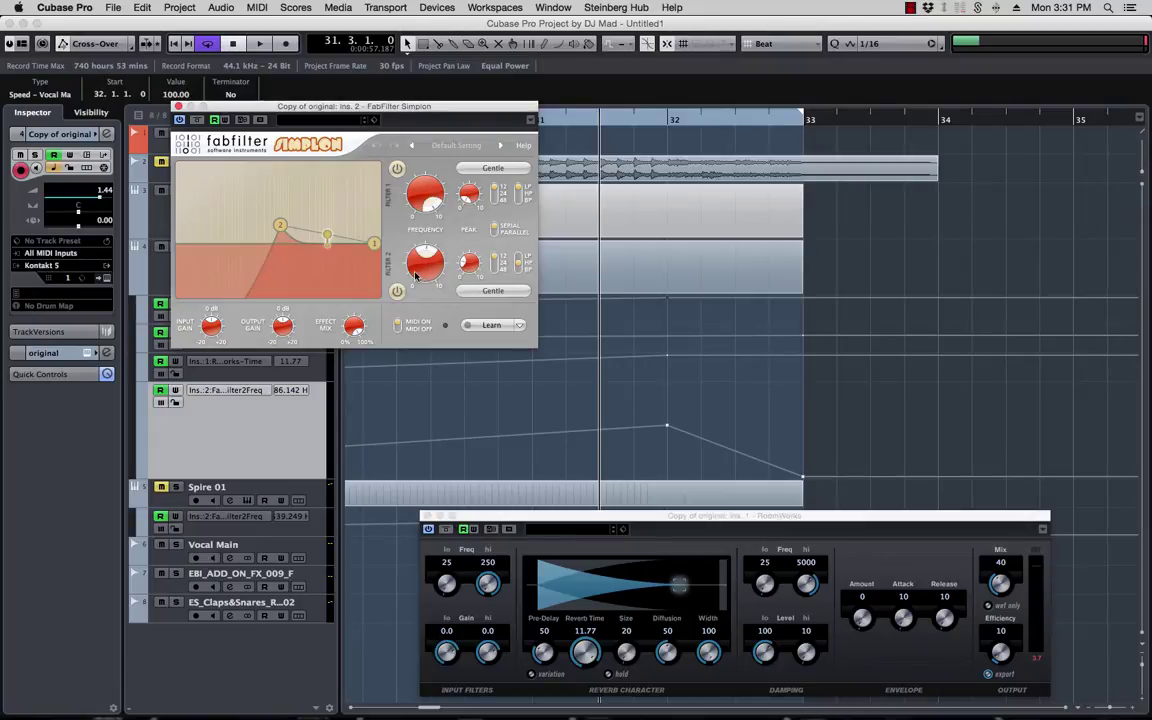
mouse_move(423, 271)
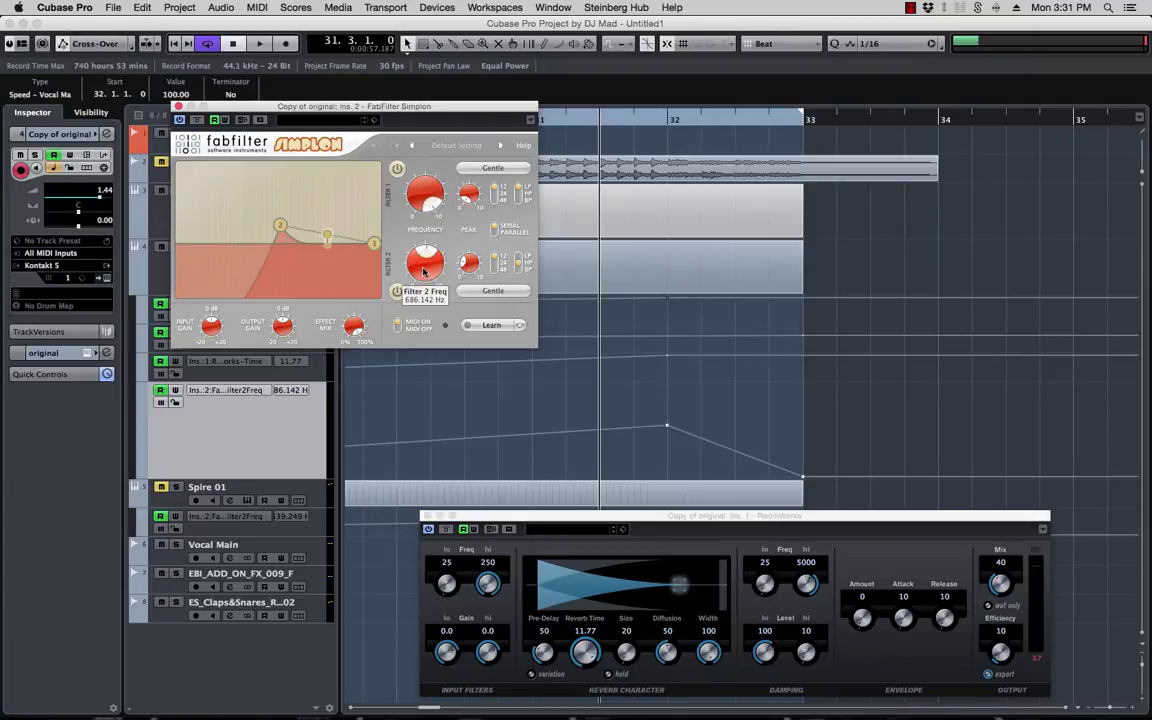
click(292, 448)
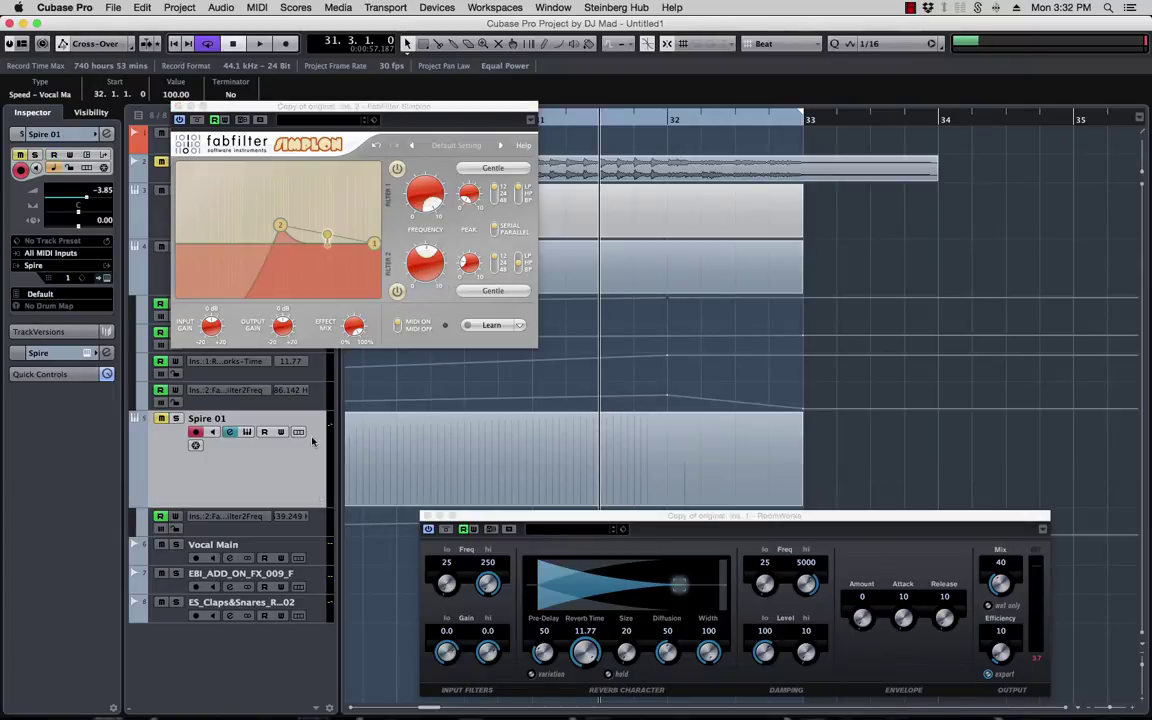
click(280, 400)
- Set the playback position to bar 30.3, giving Reverb Time 4.08 and Filter 2 Freq 78.458 Hz
scroll(460, 468, left, 5)
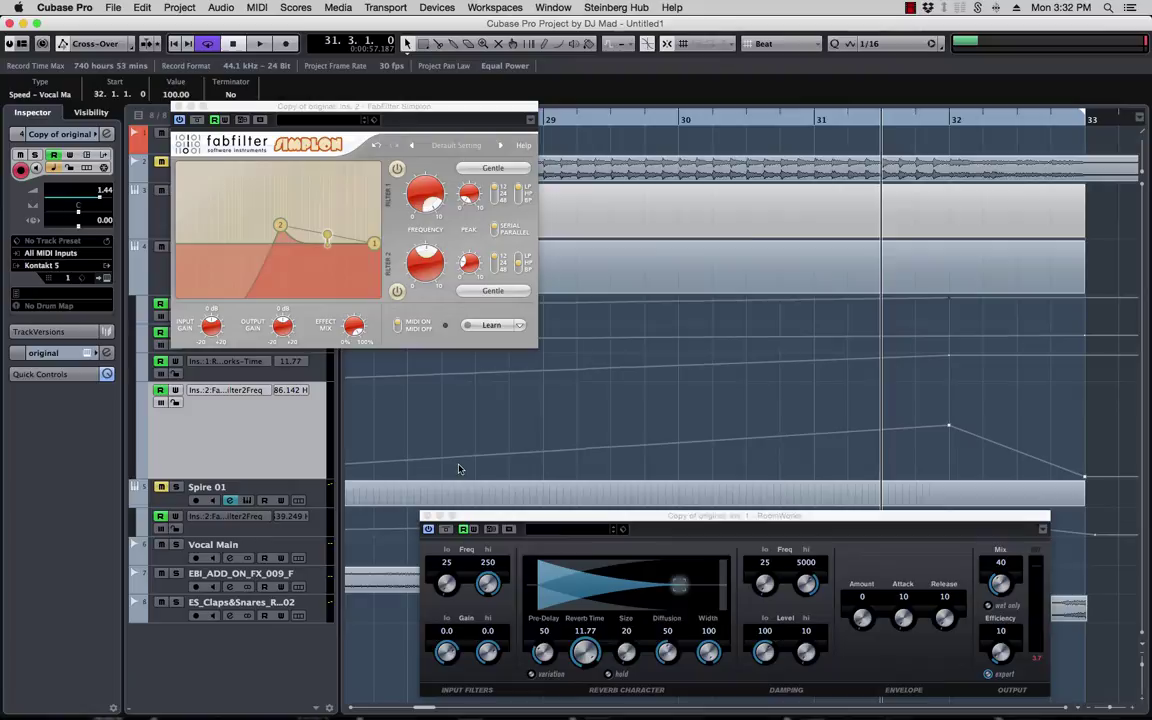
click(790, 126)
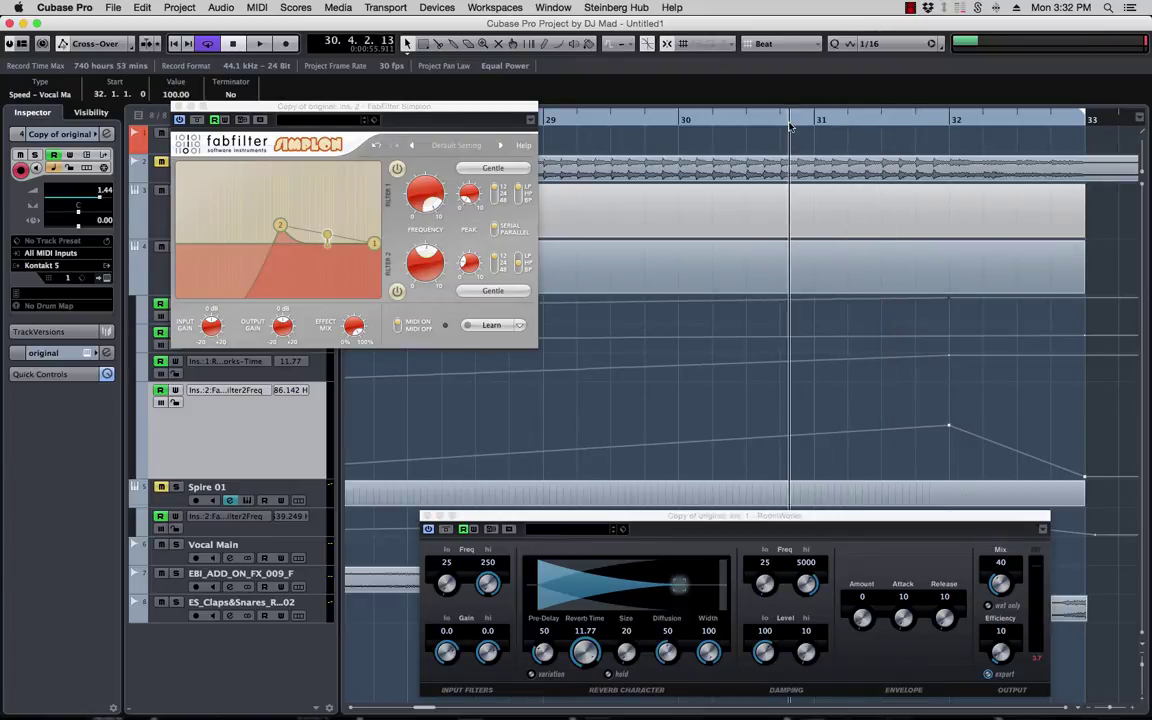
click(750, 126)
click(688, 126)
click(757, 125)
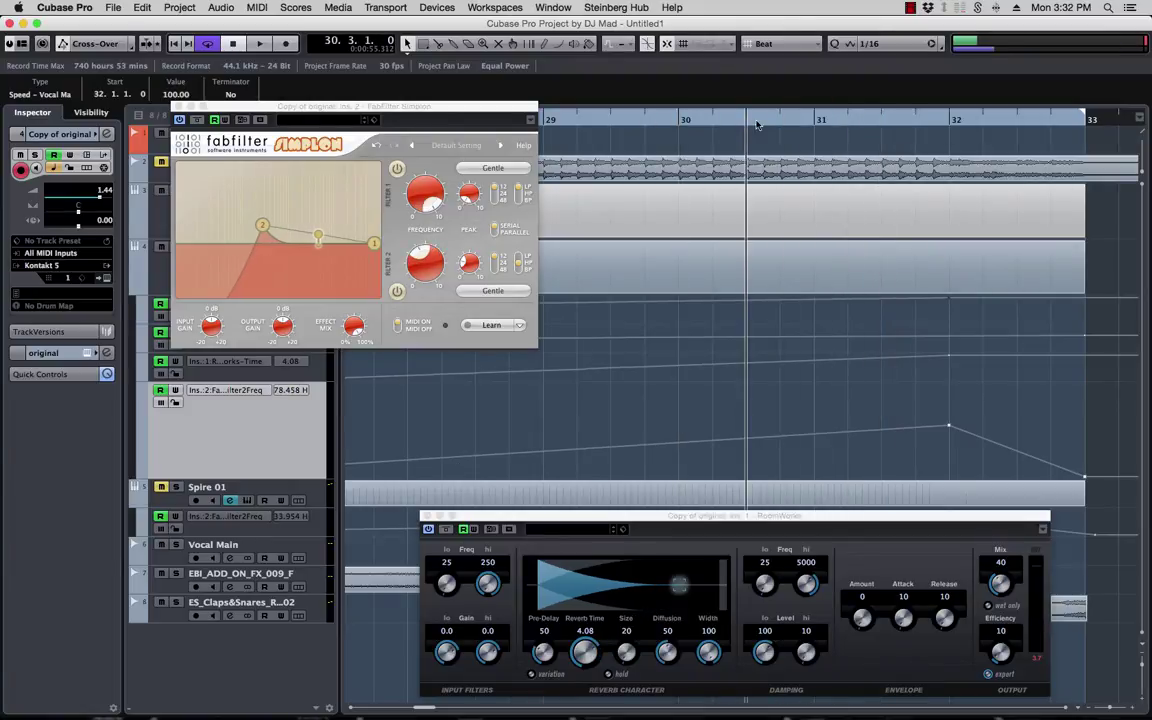
- Close the Simplon window and zoom out to view the whole arrangement
click(177, 106)
scroll(711, 252, left, 4)
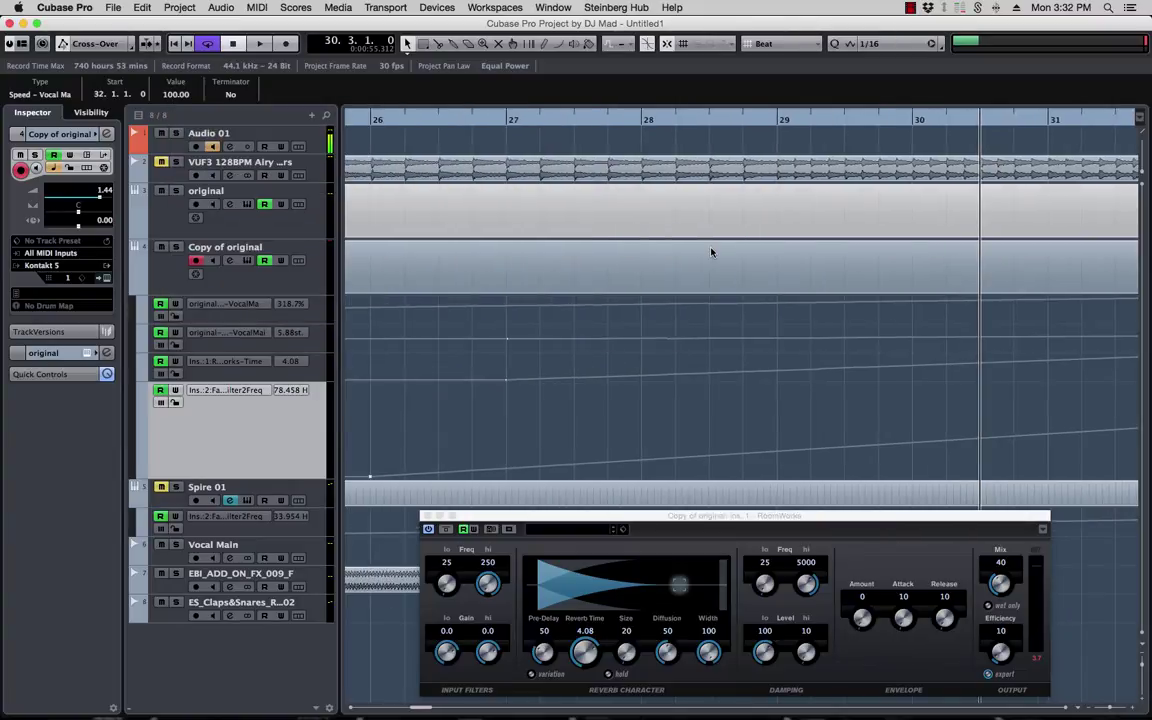
scroll(711, 252, left, 6)
key(g)
key(g)
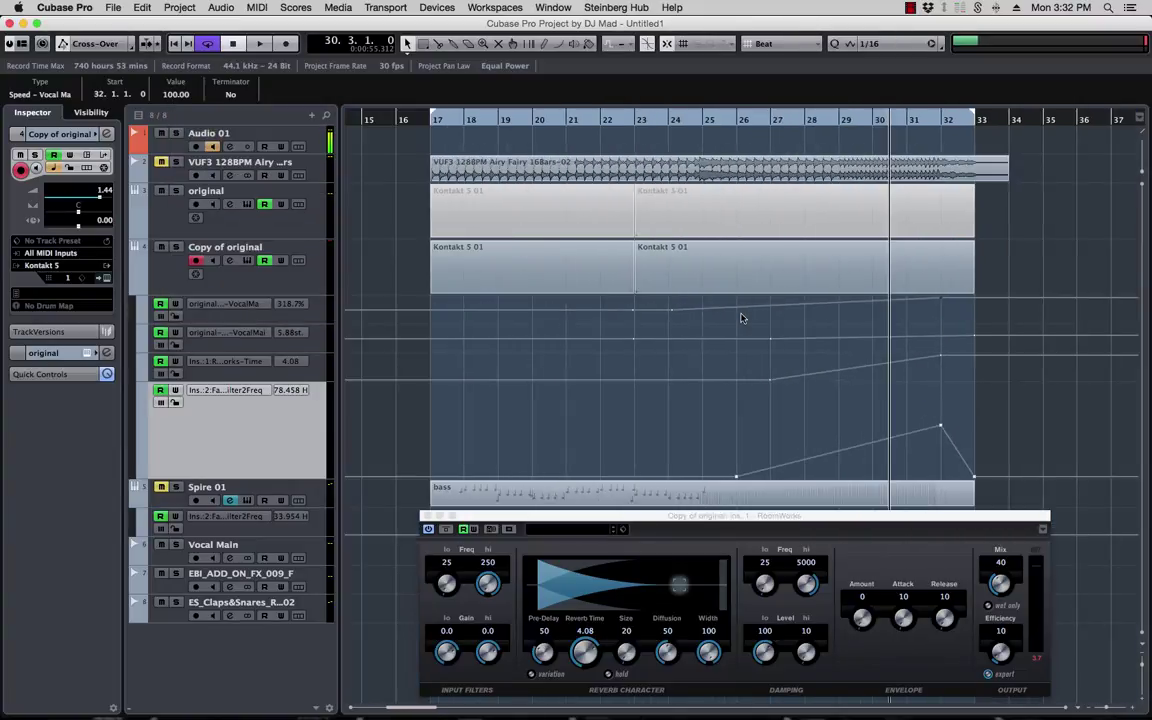
- Play from bar 23 and bring Spire 01's Simplon window into view to watch the automation sweep
click(636, 178)
key(space)
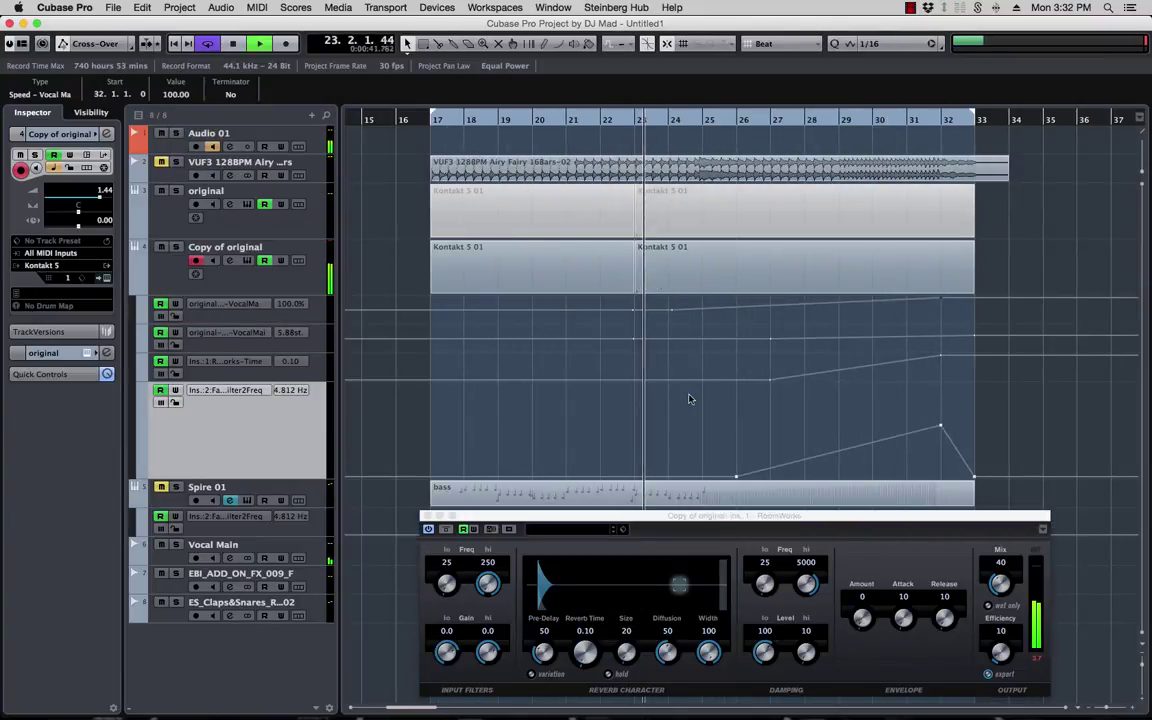
scroll(688, 399, right, 5)
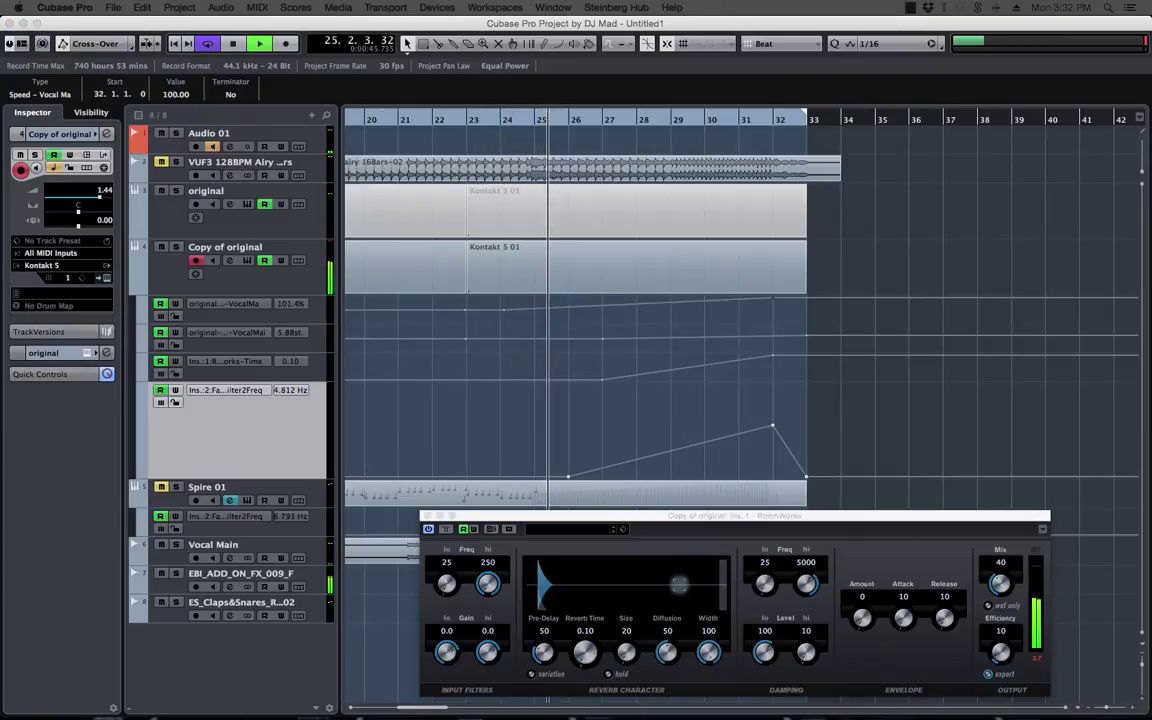
drag(944, 287, 841, 287)
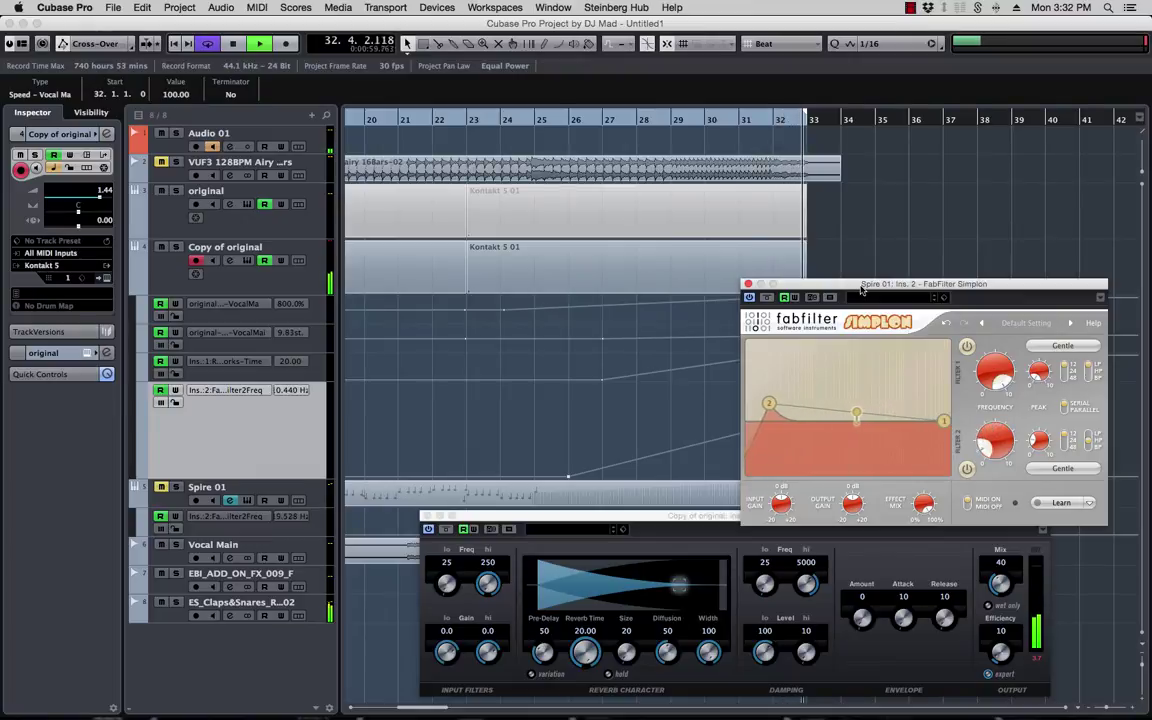
- Stop playback back at bar 23 and shift the Simplon window up and to the left
key(space)
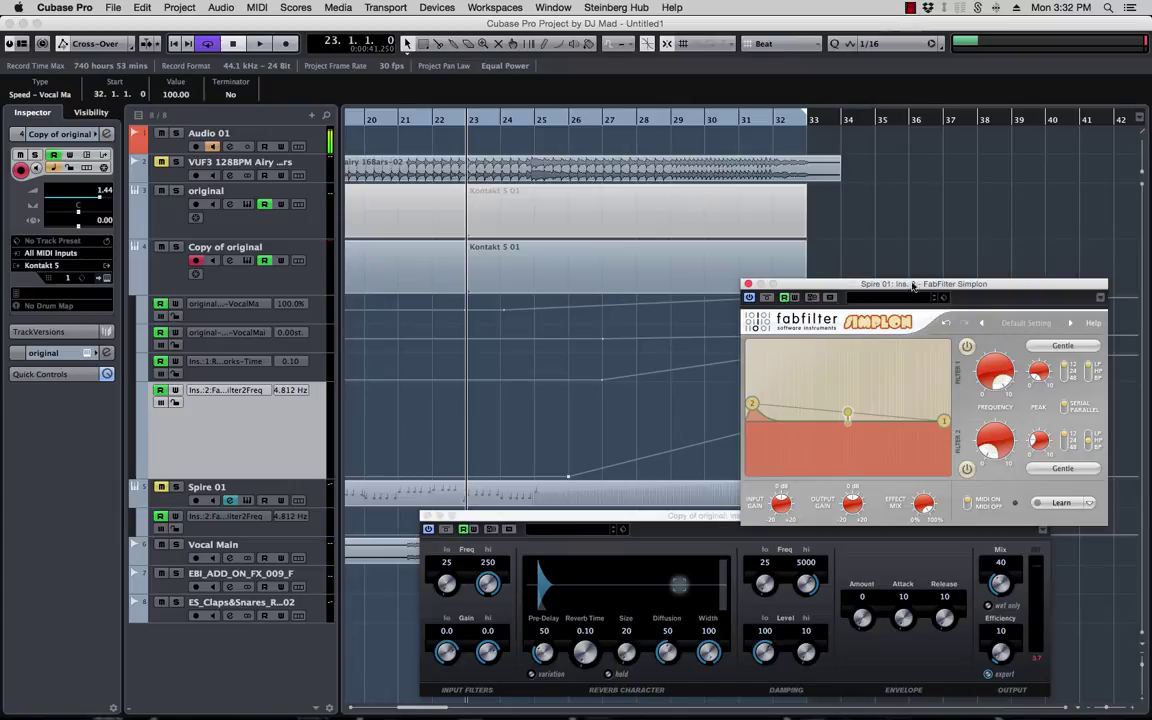
drag(972, 285, 860, 248)
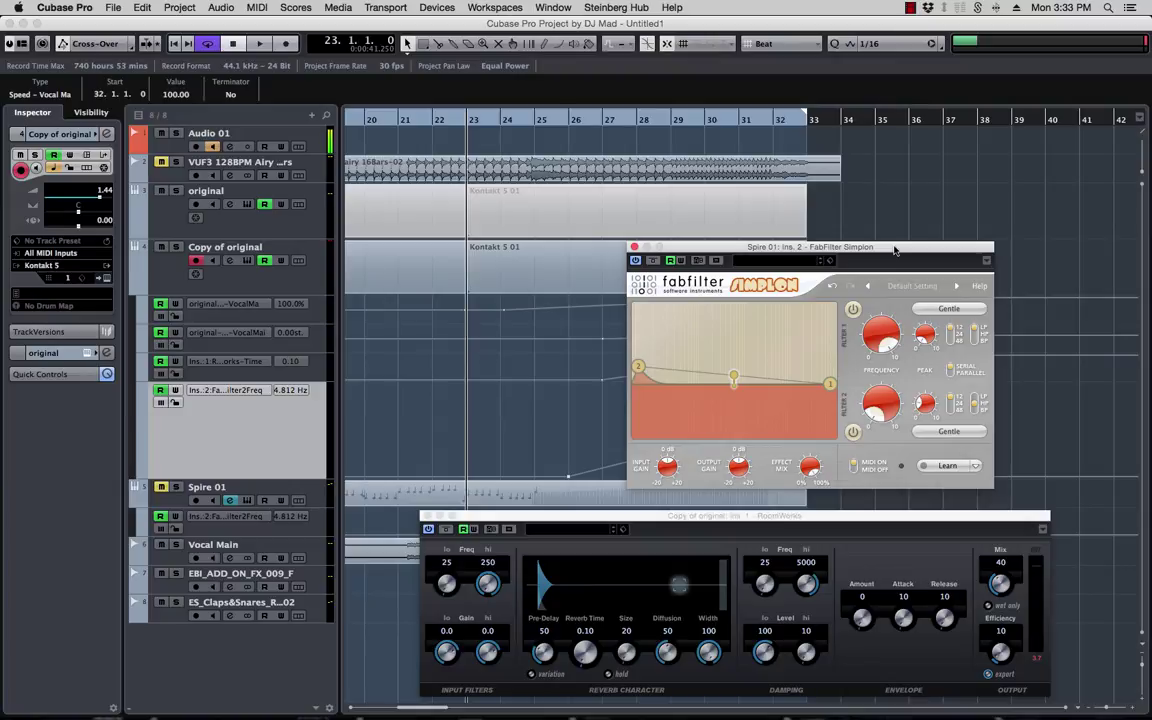
drag(894, 250, 855, 238)
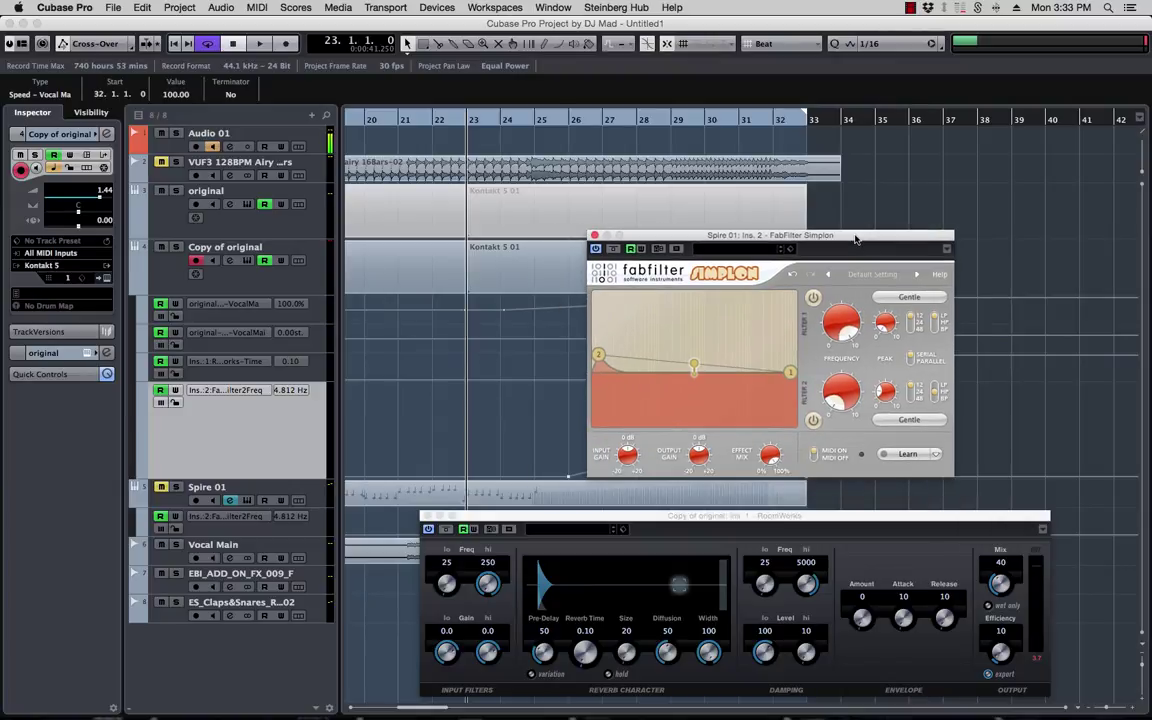